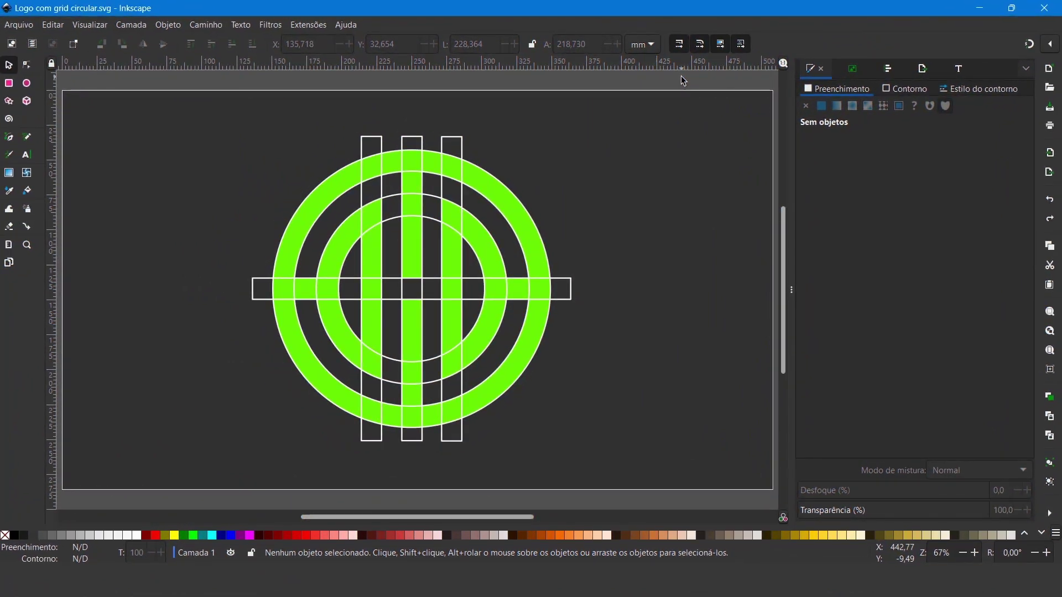
Delete the white construction grid and the green logo from the old drawing.
click(567, 298)
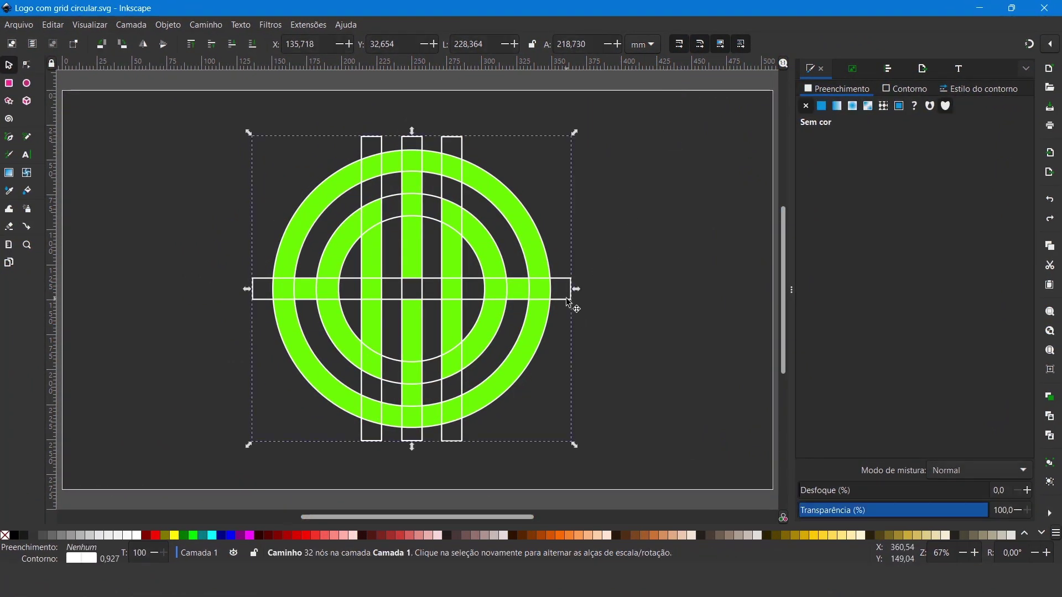
key(Delete)
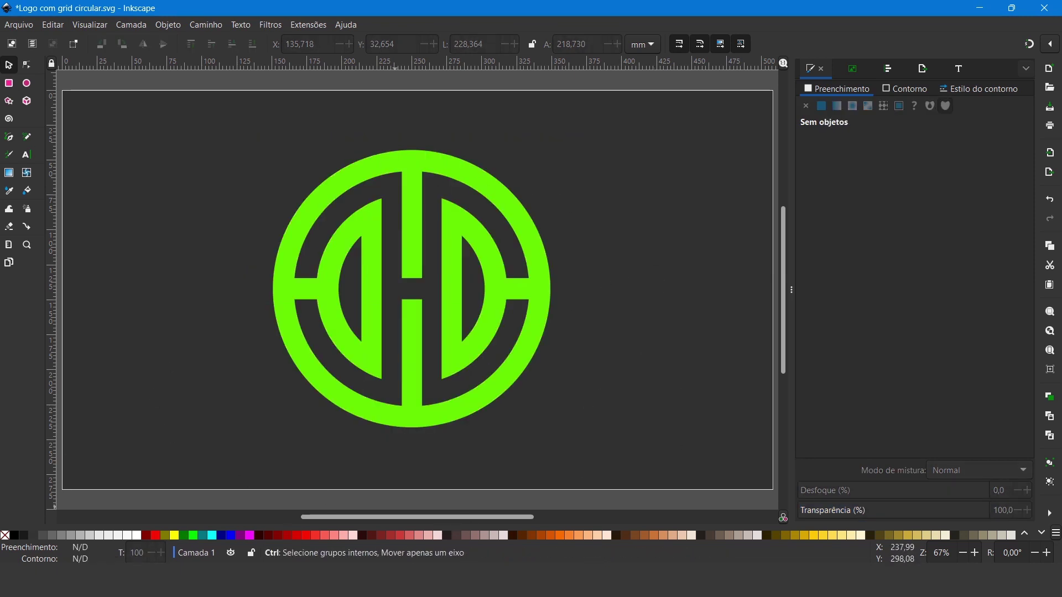
key(ctrl+z)
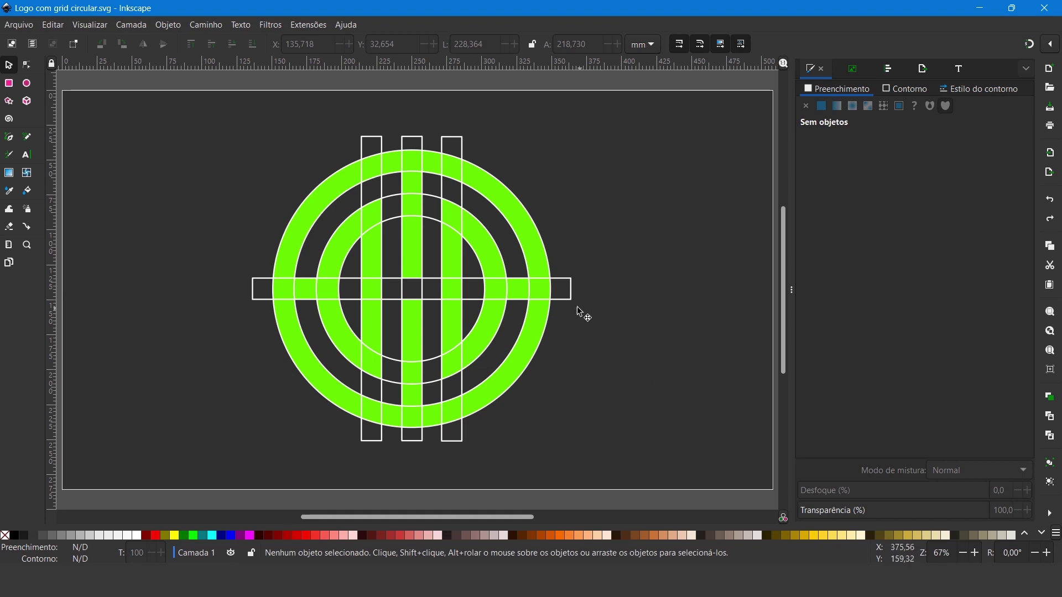
click(571, 301)
key(Delete)
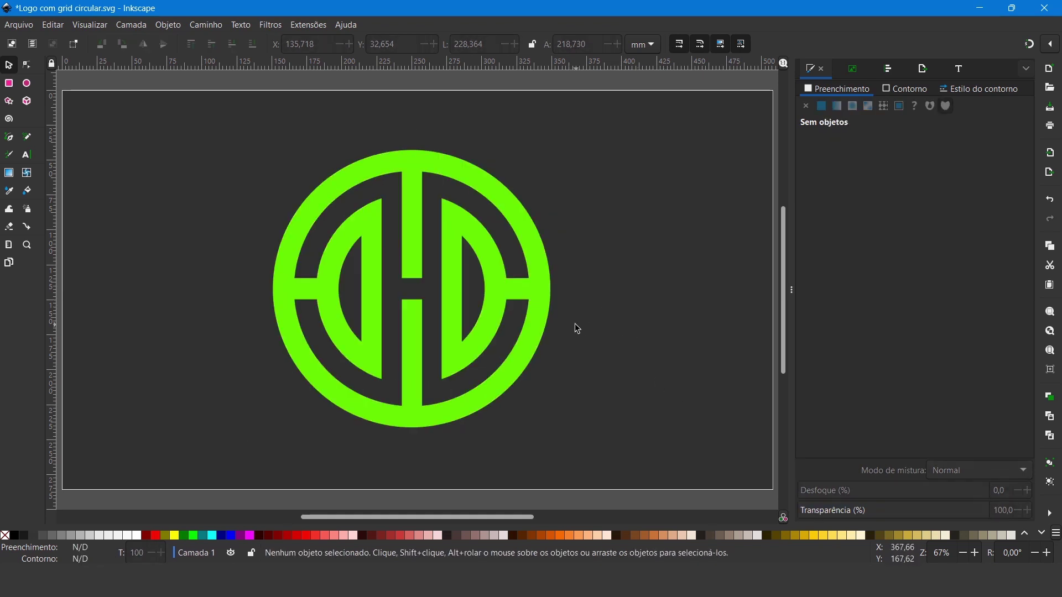
click(544, 318)
key(Delete)
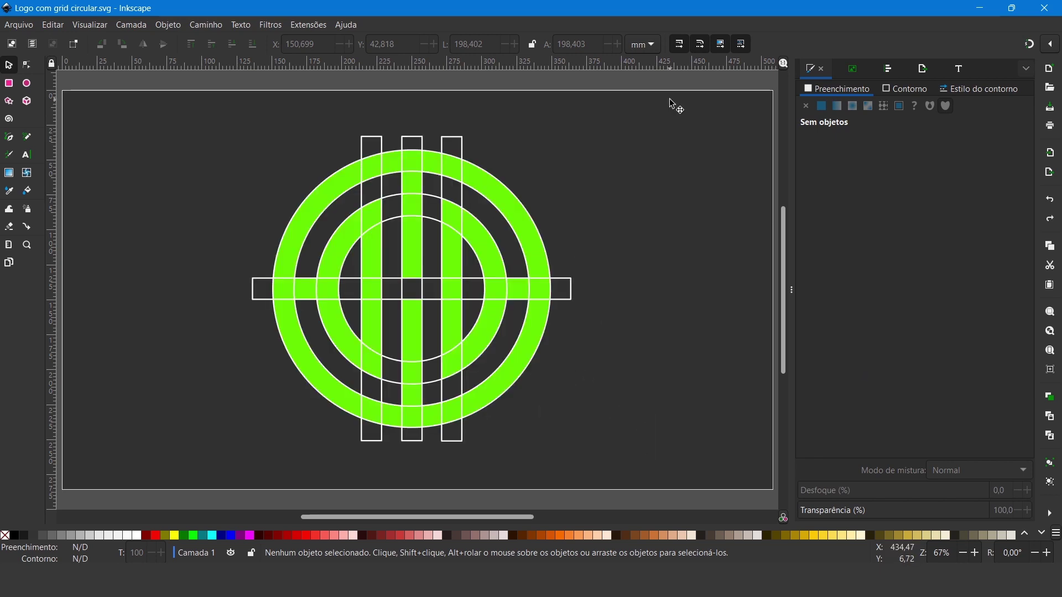
Create a new blank document with Ctrl+N.
click(22, 24)
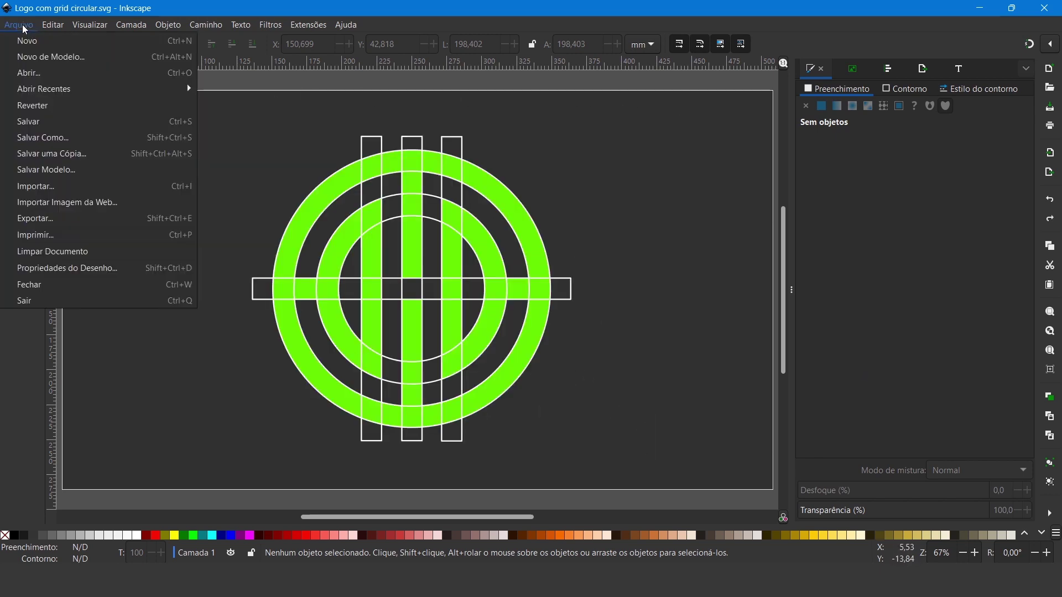
key(Escape)
key(ctrl+n)
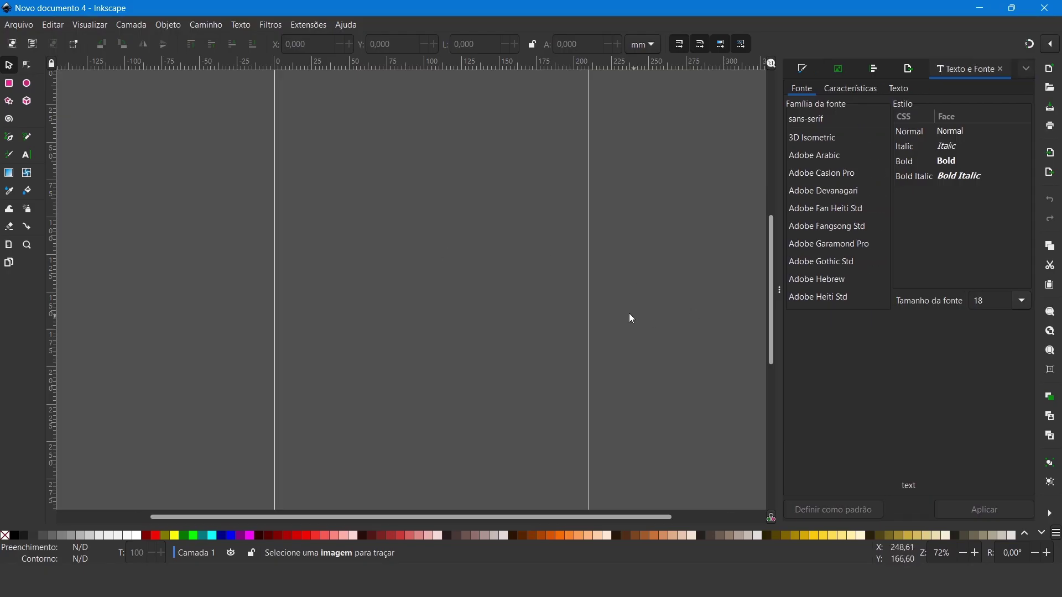
Set the page size to 1920 × 1080 px in Document Properties and fit the page in view.
click(20, 25)
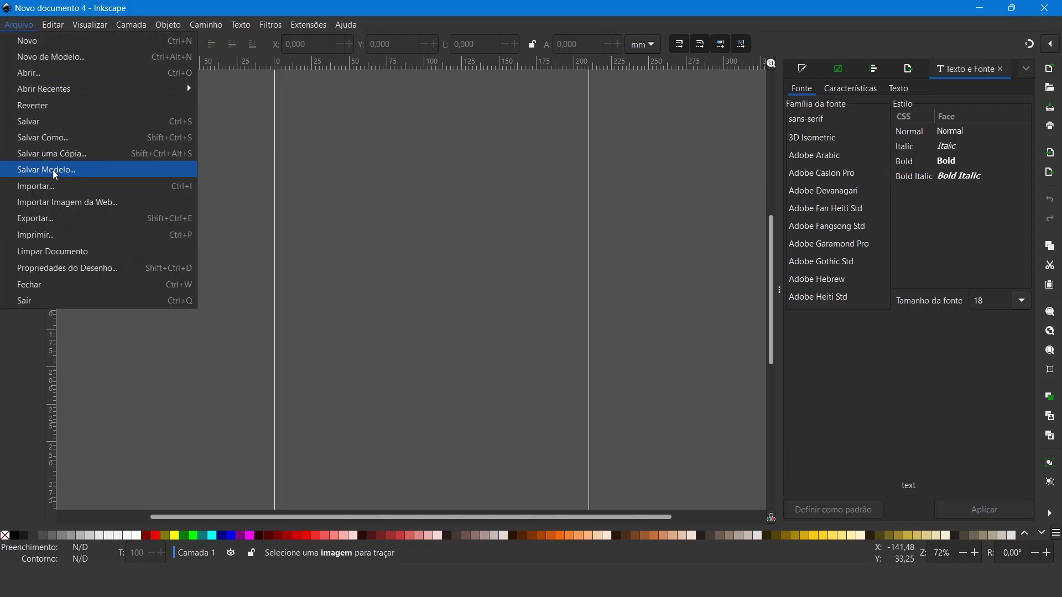
click(78, 273)
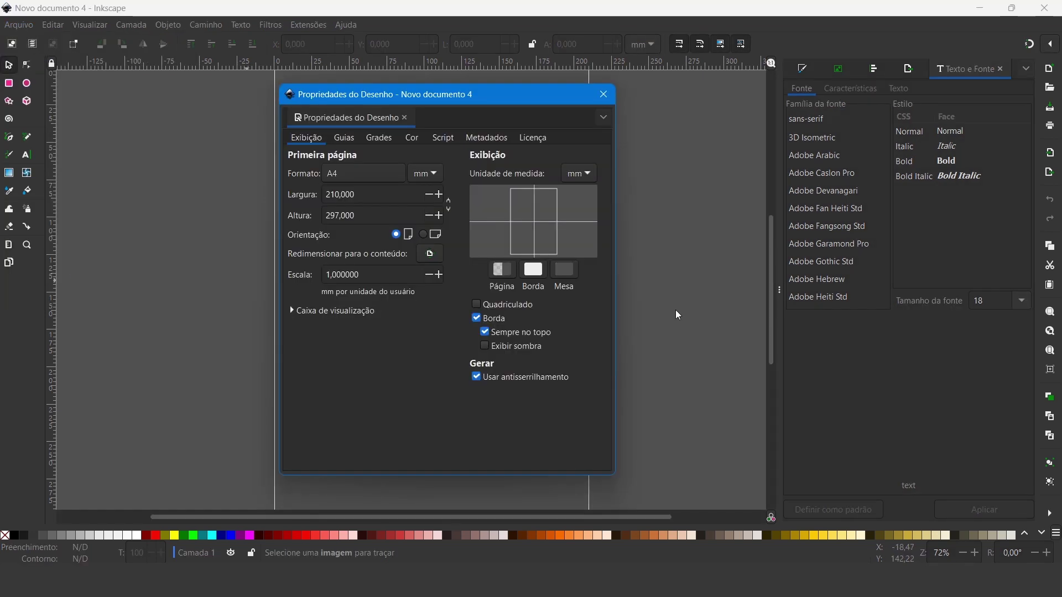
click(438, 173)
click(424, 195)
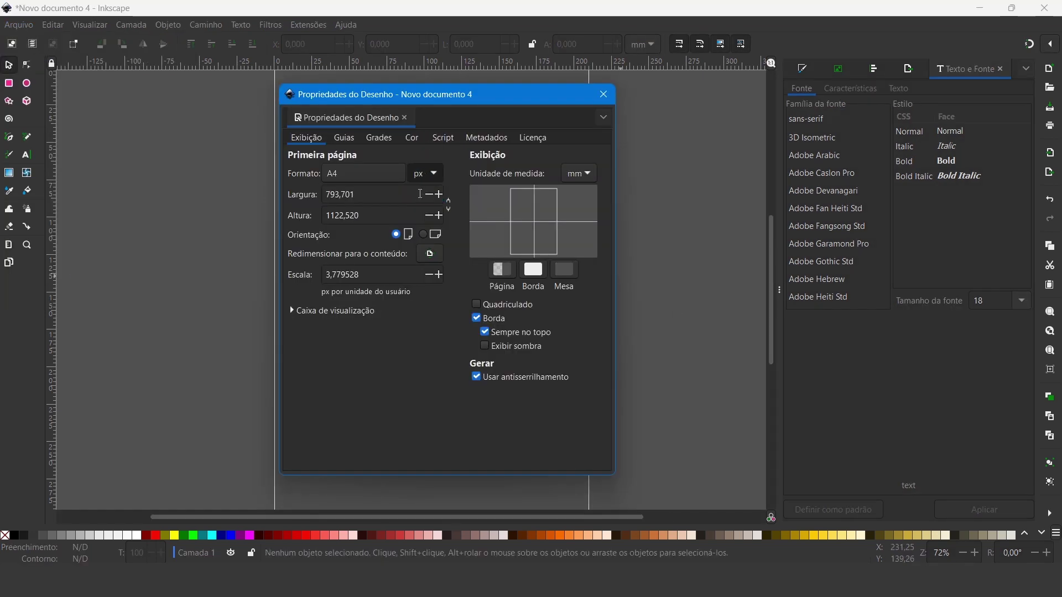
drag(379, 195, 314, 195)
text(192)
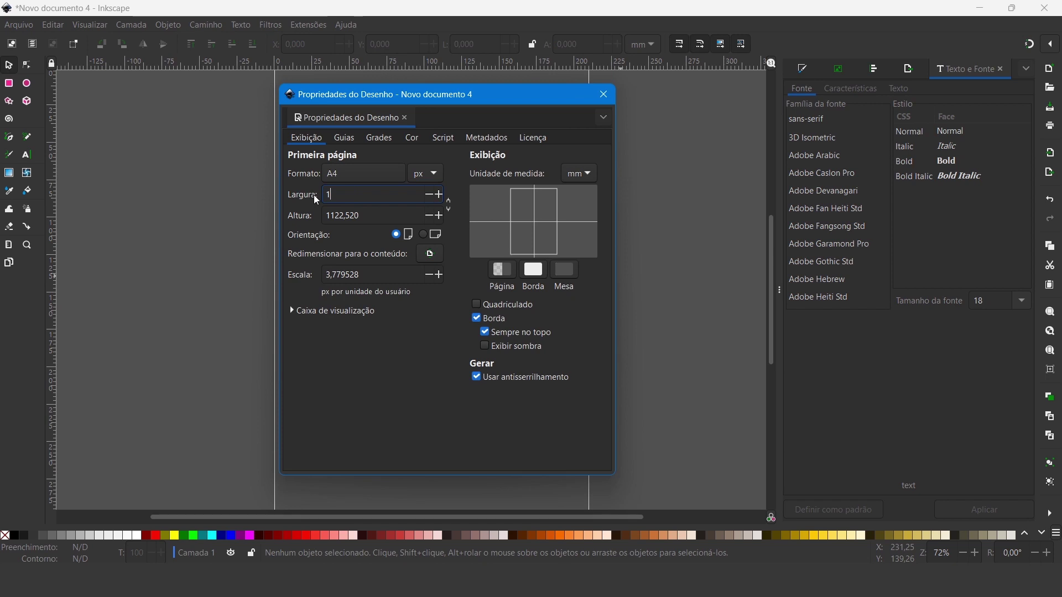
text(0)
key(Tab)
text(1)
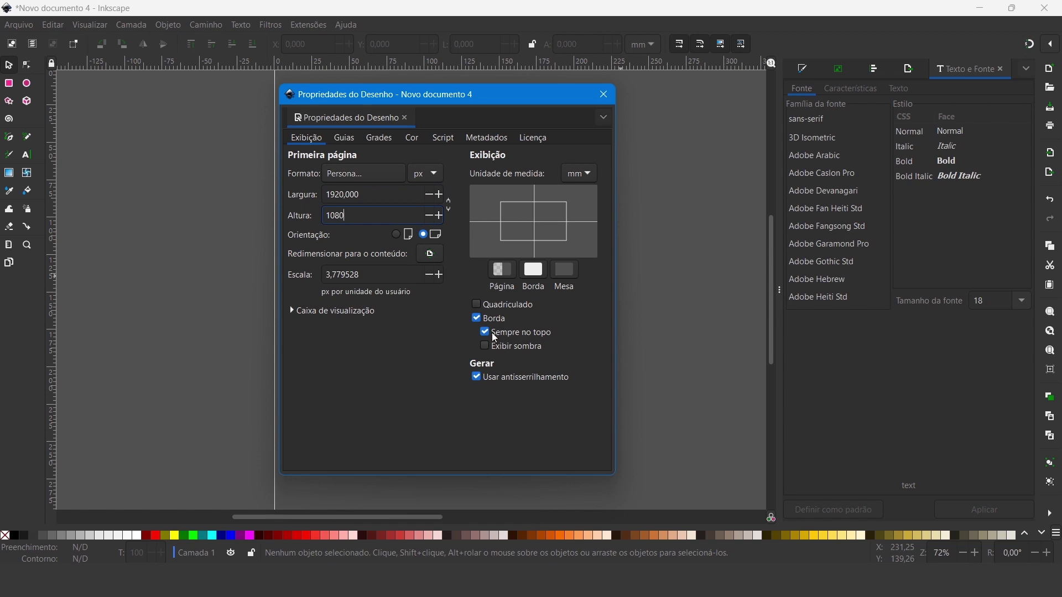
click(605, 94)
key(5)
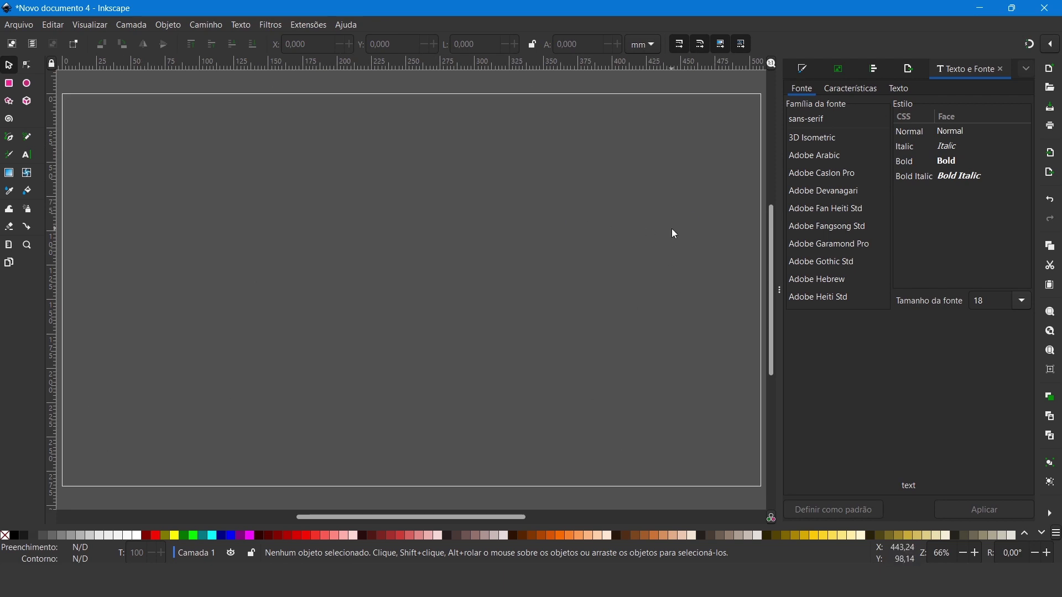
Draw a green circle about 91.7 mm wide and nudge it slightly right.
click(28, 85)
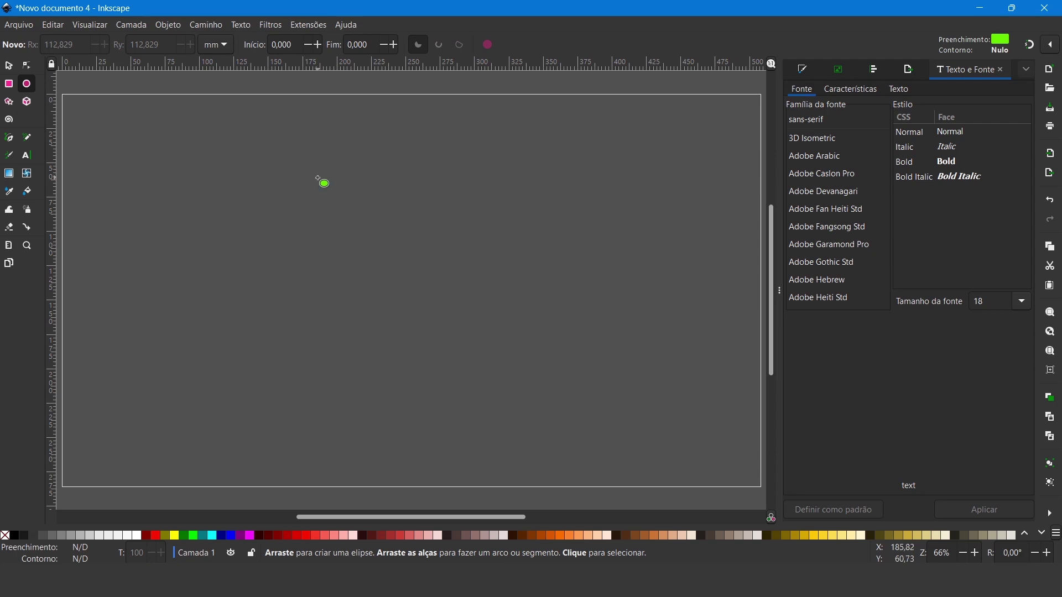
key(ctrl)
drag(323, 208, 451, 342)
click(9, 65)
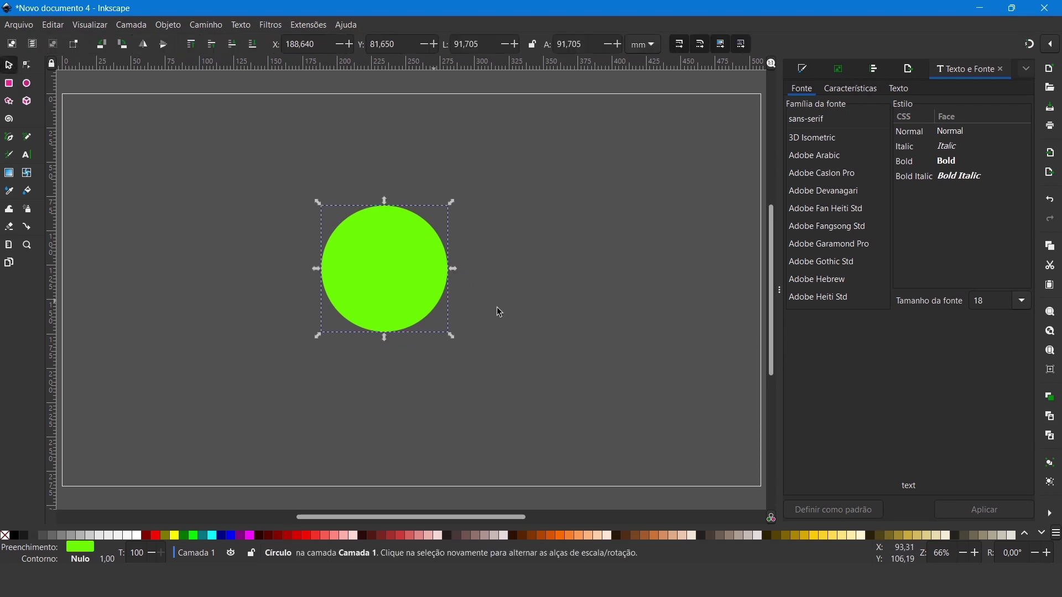
drag(408, 276, 430, 277)
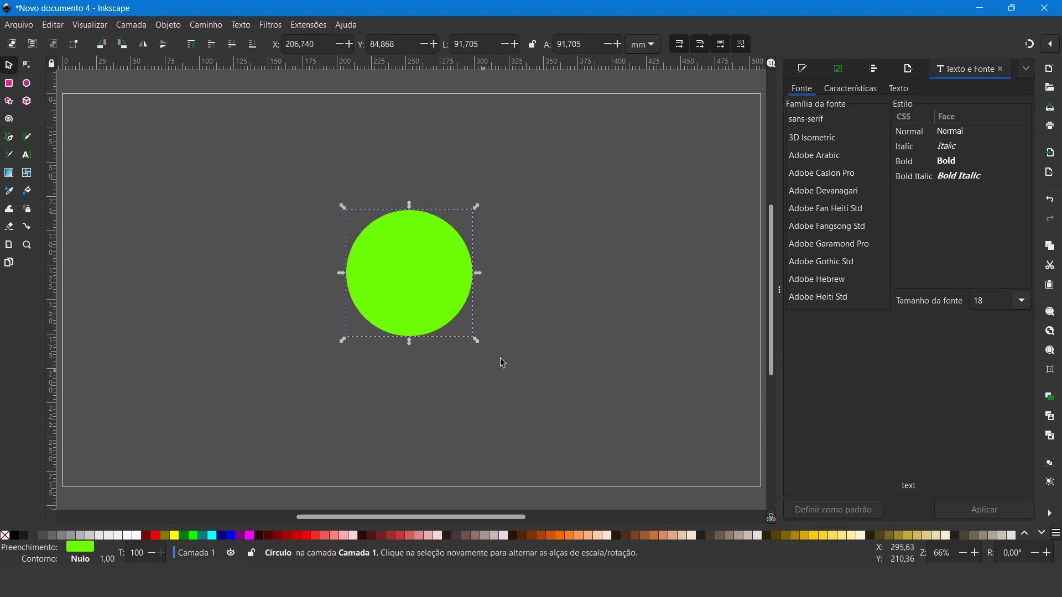
click(176, 25)
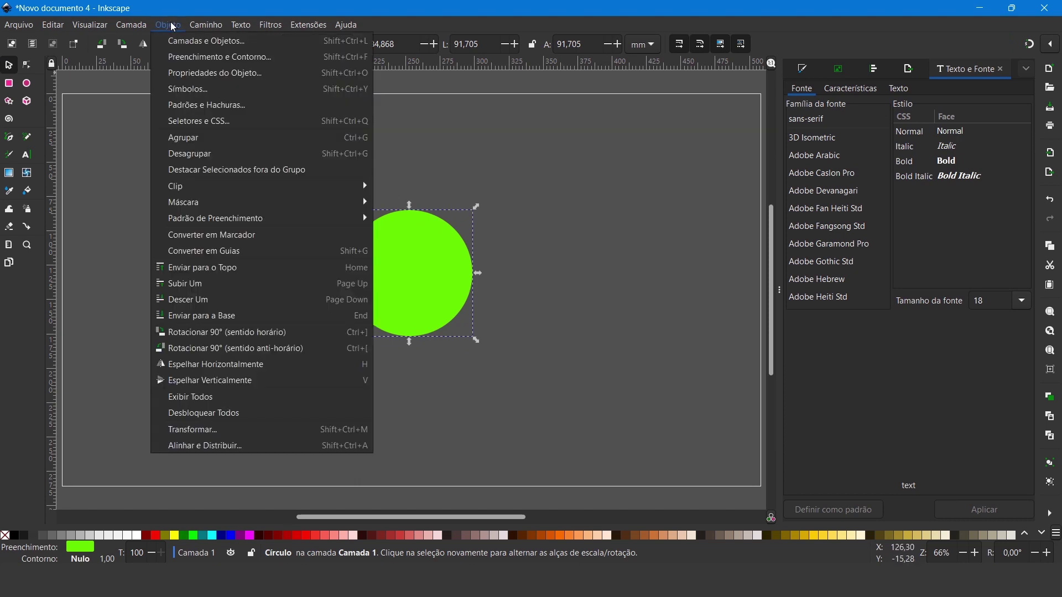
Remove the circle's fill and give it a solid white outline.
key(Escape)
key(ctrl+shift+f)
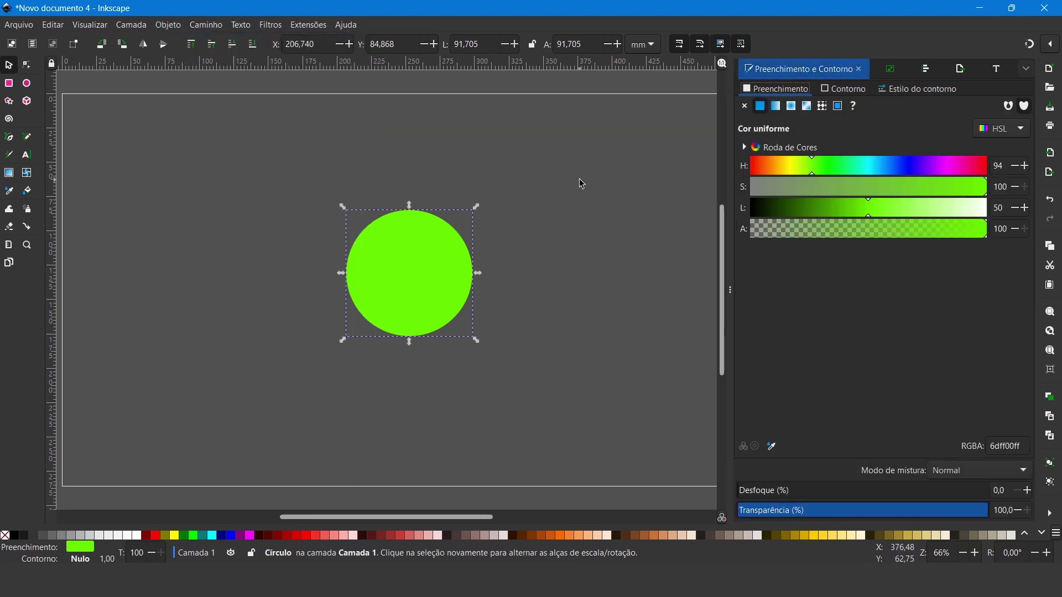
click(746, 107)
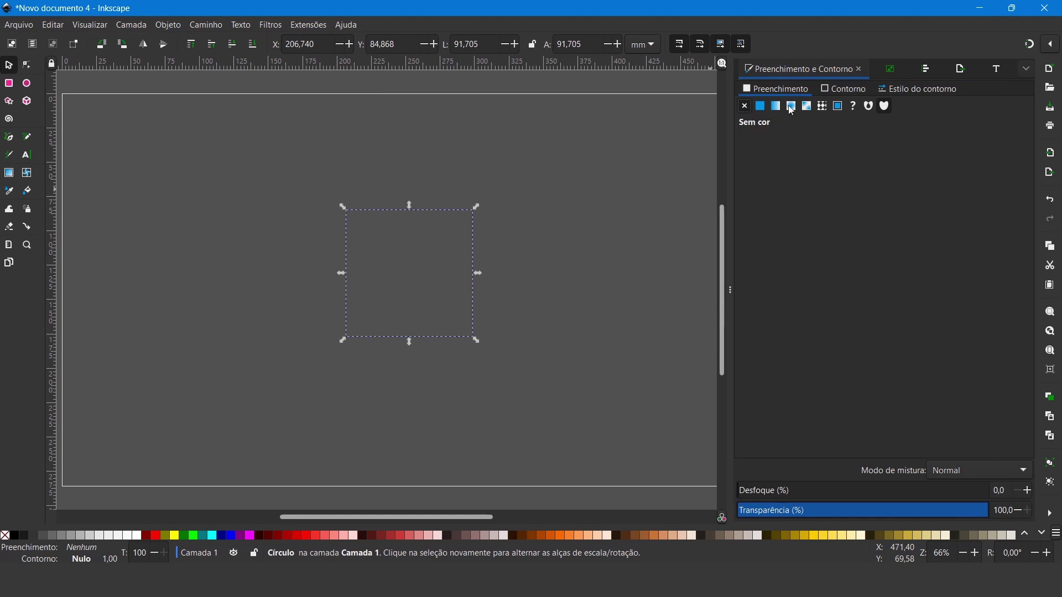
click(852, 92)
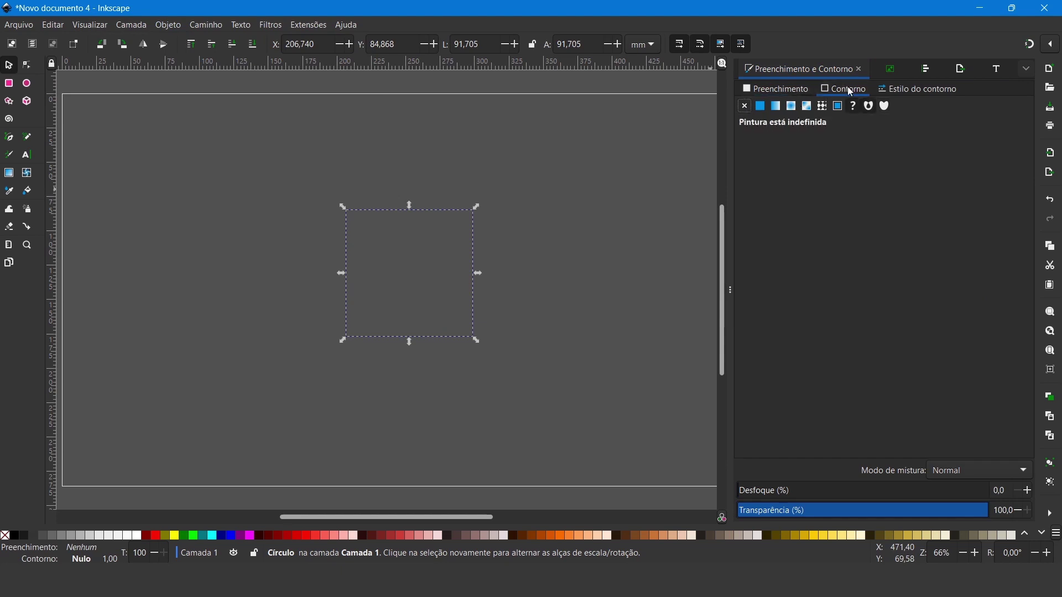
click(761, 106)
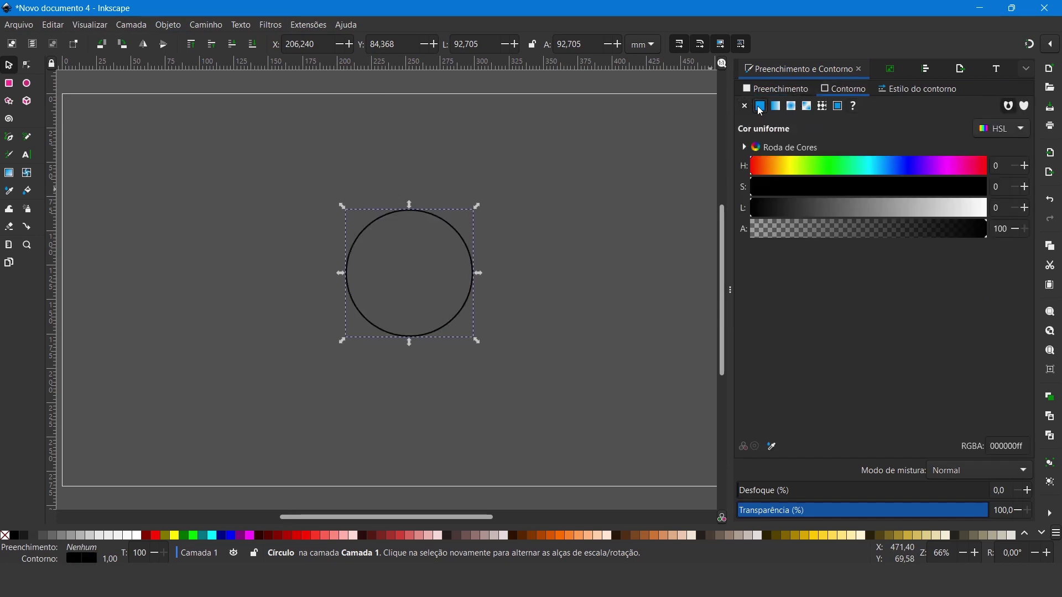
drag(786, 215, 1011, 219)
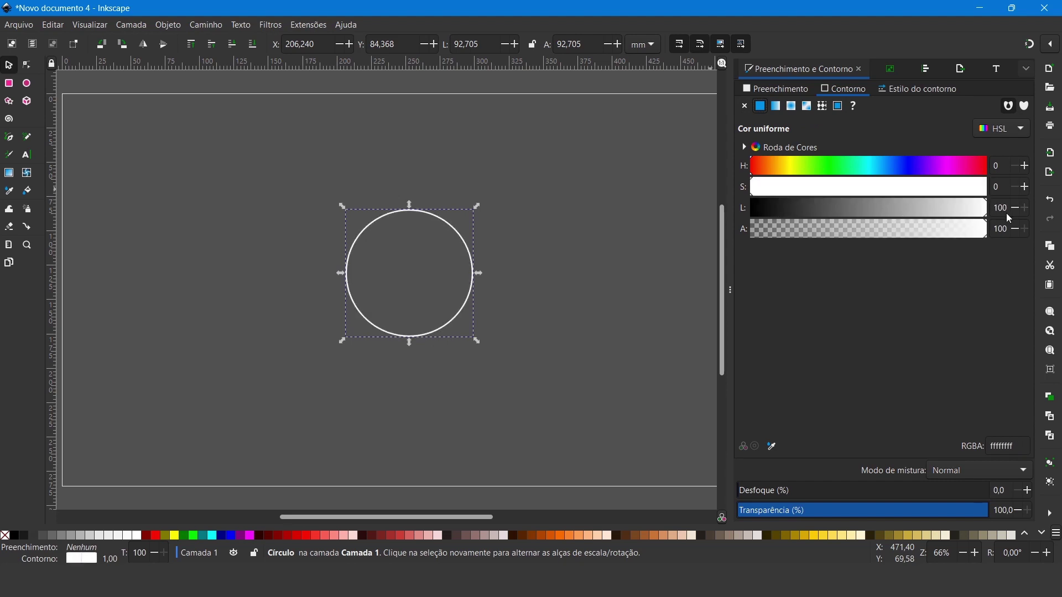
click(925, 92)
click(825, 109)
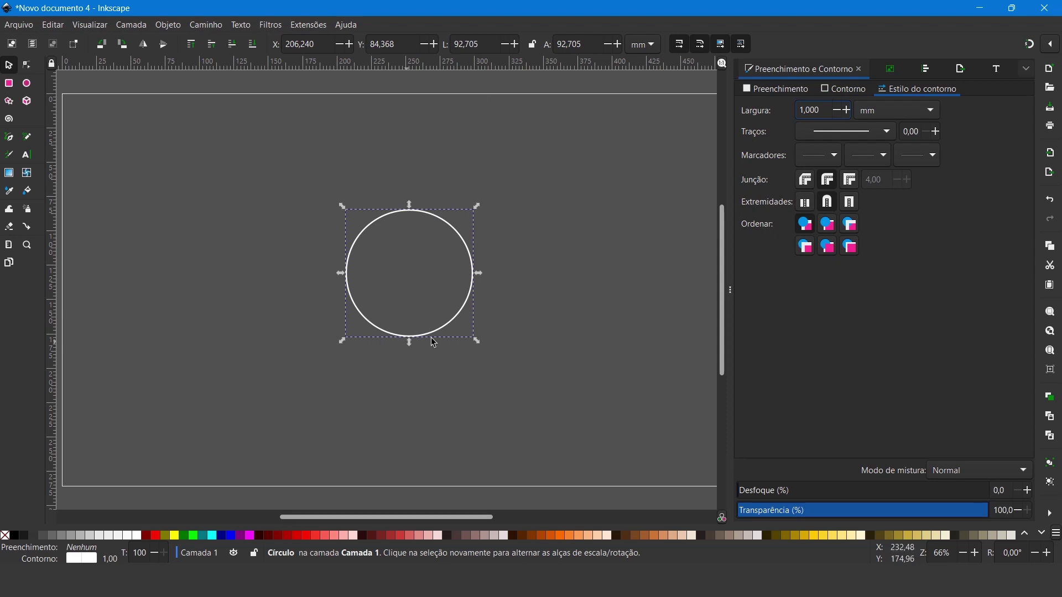
Reselect the circle and duplicate it in place.
click(539, 329)
click(464, 305)
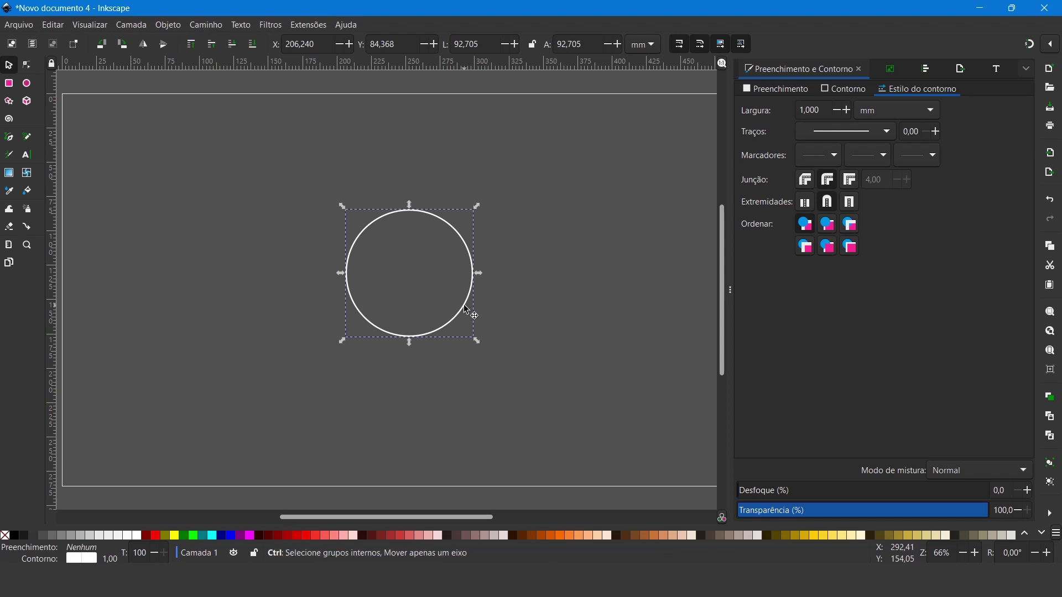
key(ctrl+d)
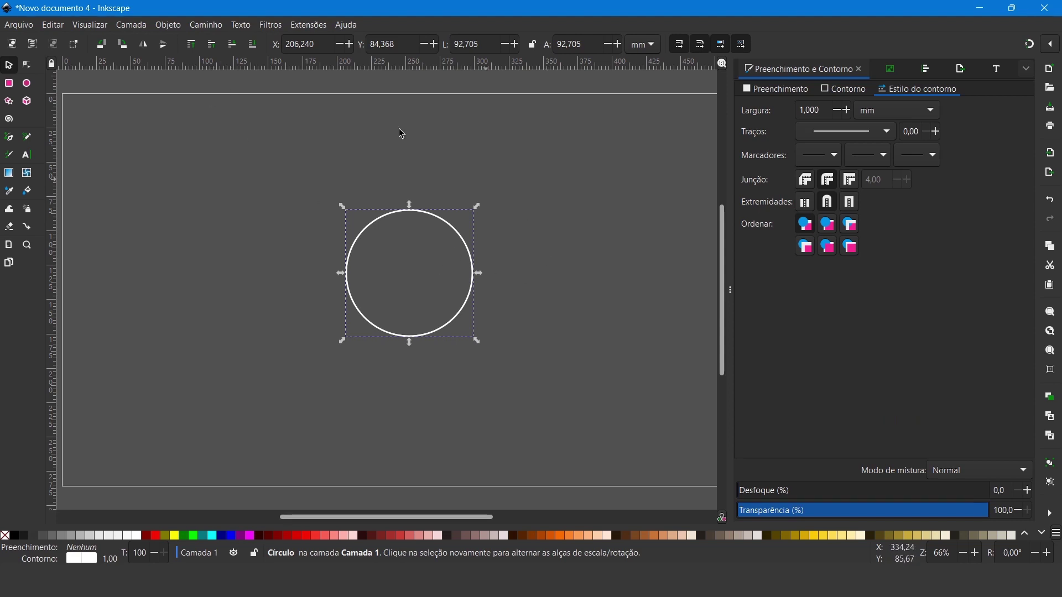
Add a Deslocamento (Offset) path effect to the duplicate and start entering a 10 mm offset.
click(206, 25)
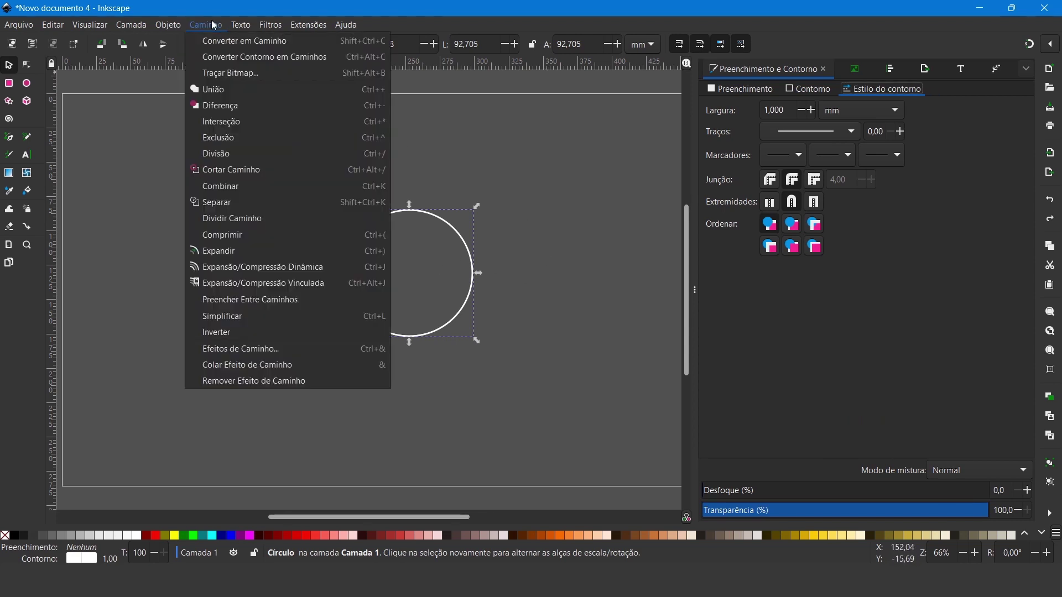
click(244, 350)
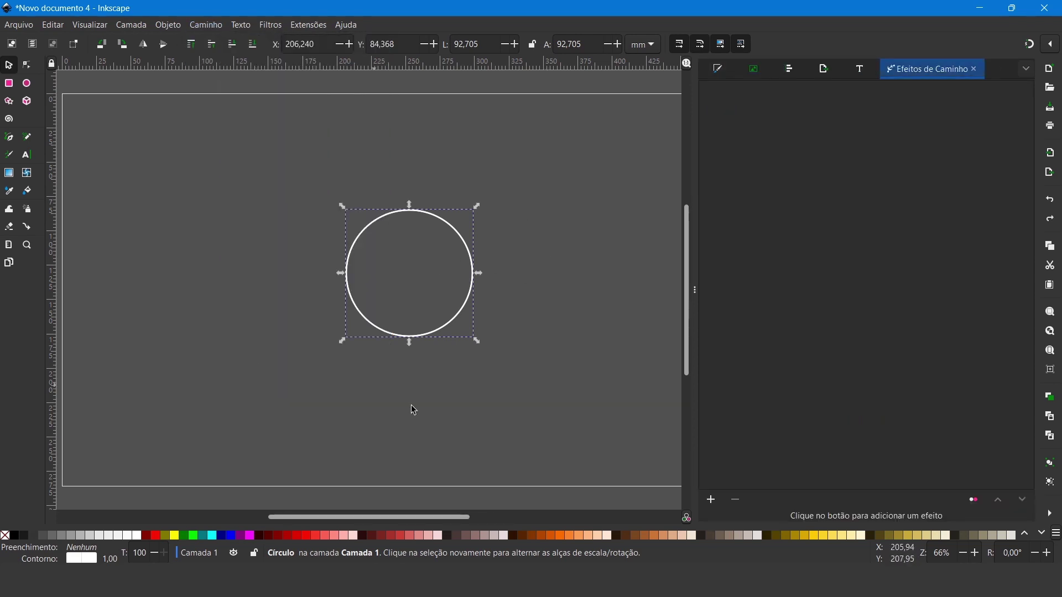
click(712, 501)
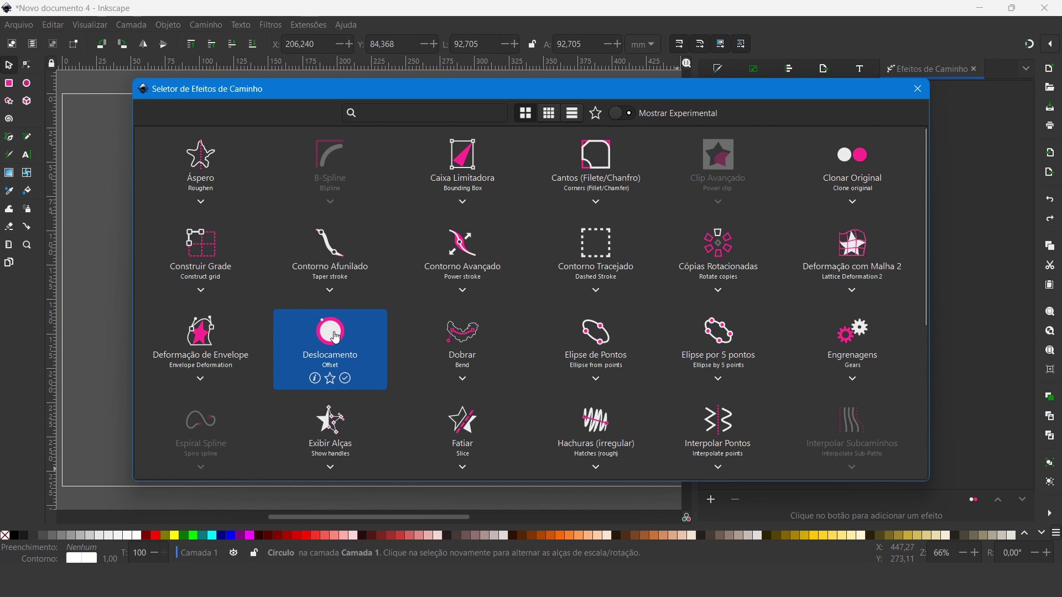
click(342, 339)
drag(809, 441, 731, 437)
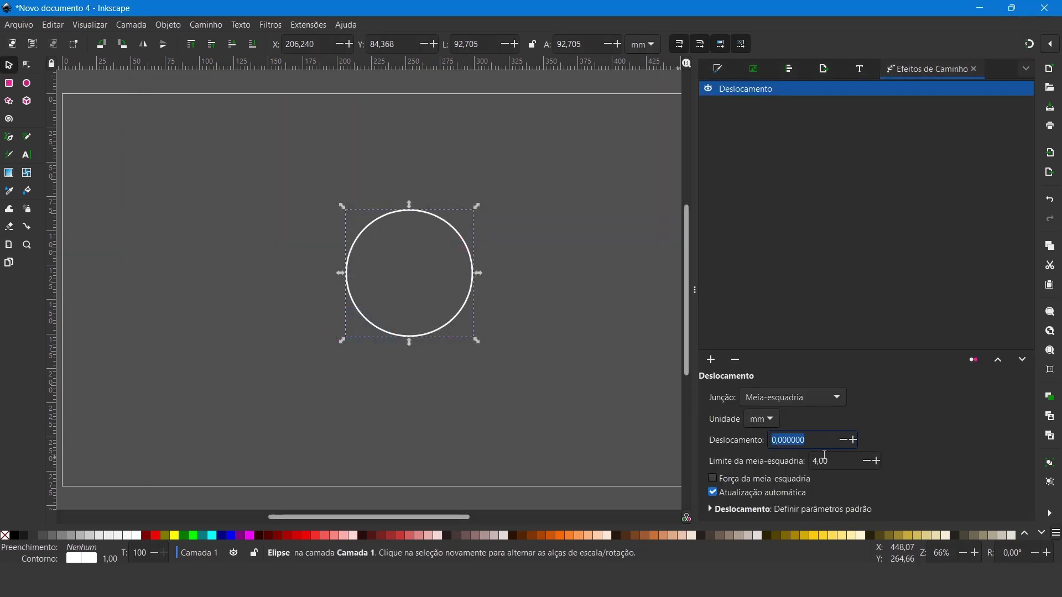
text(10)
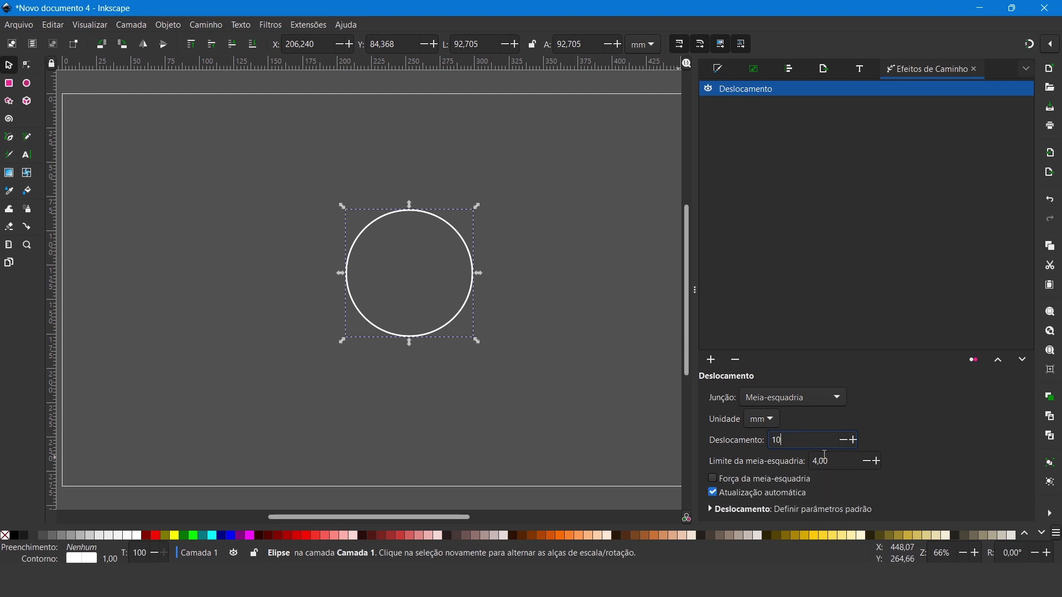
Apply the 10 mm offset, then change it to 15 mm.
click(839, 463)
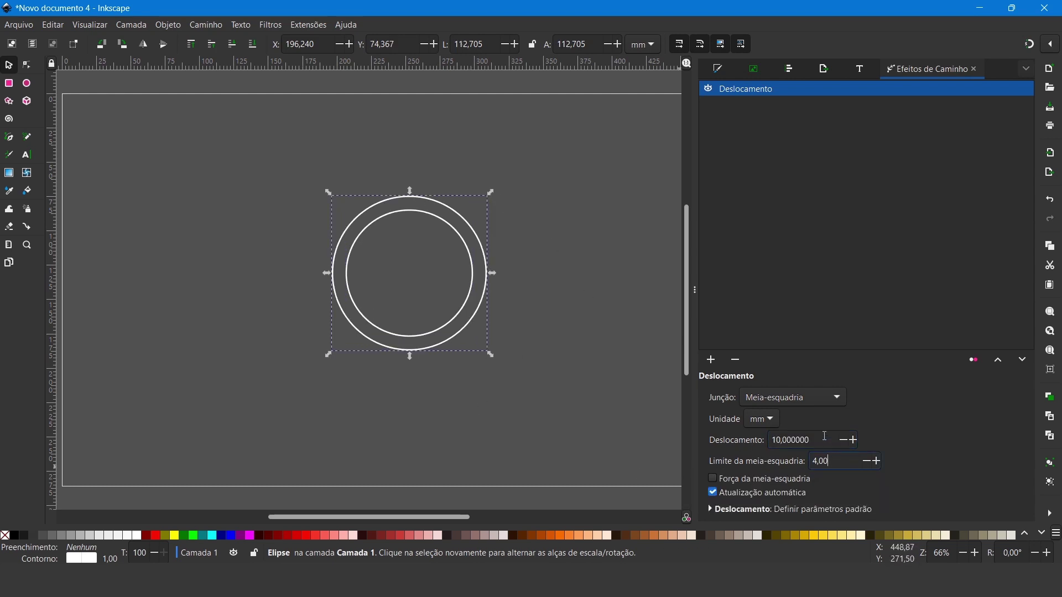
drag(822, 441, 749, 446)
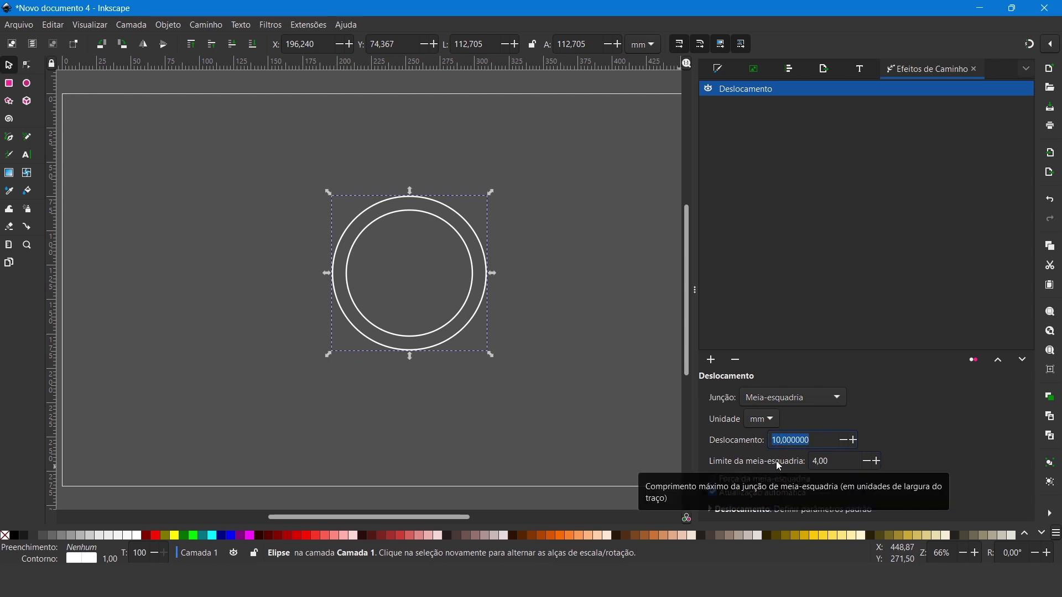
text(1)
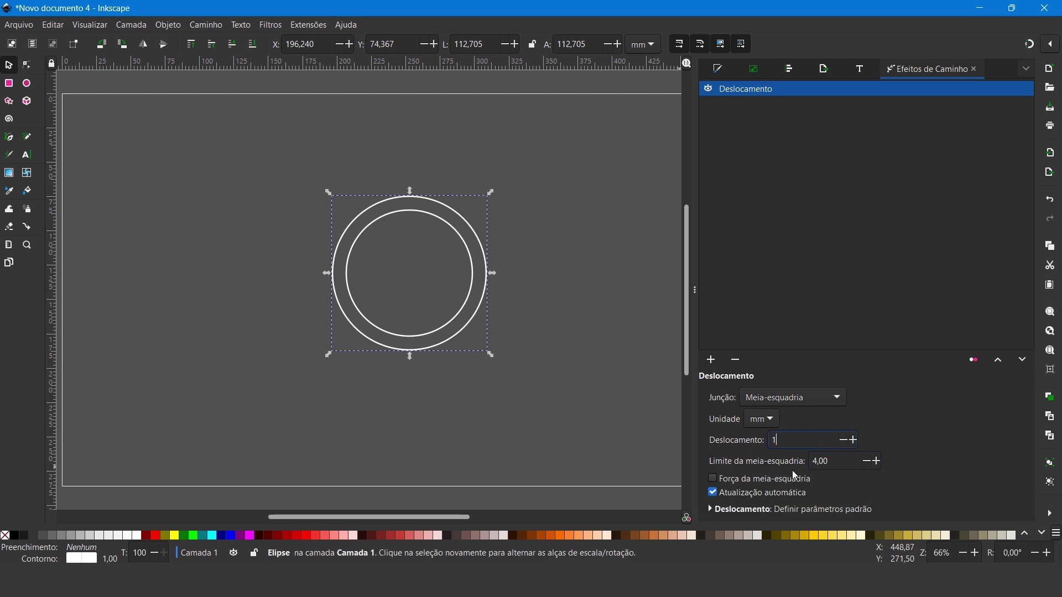
click(840, 462)
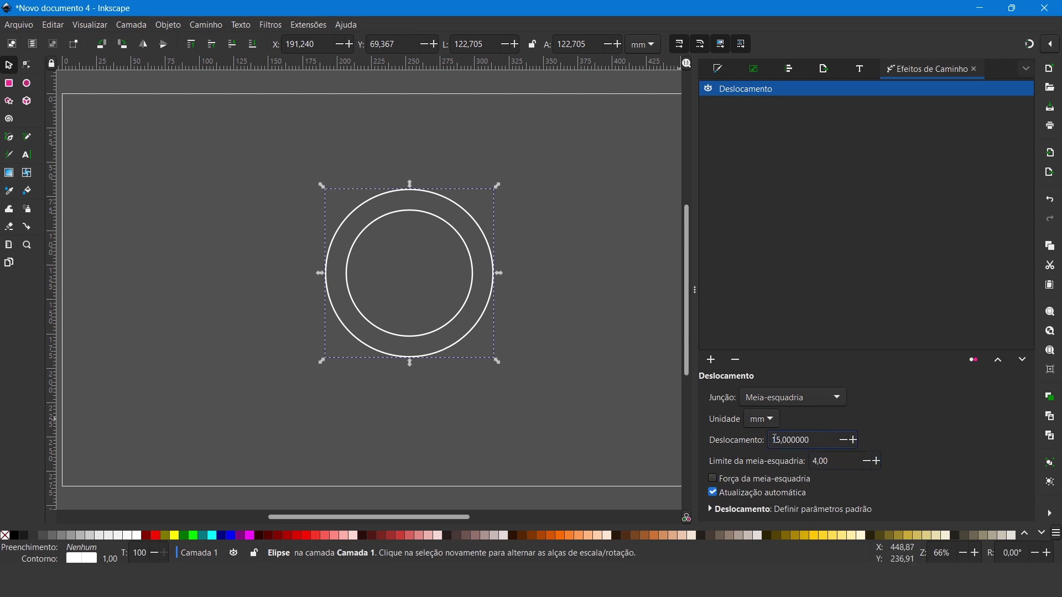
Reselect the circle and set its offset to 30 mm.
click(506, 327)
click(480, 320)
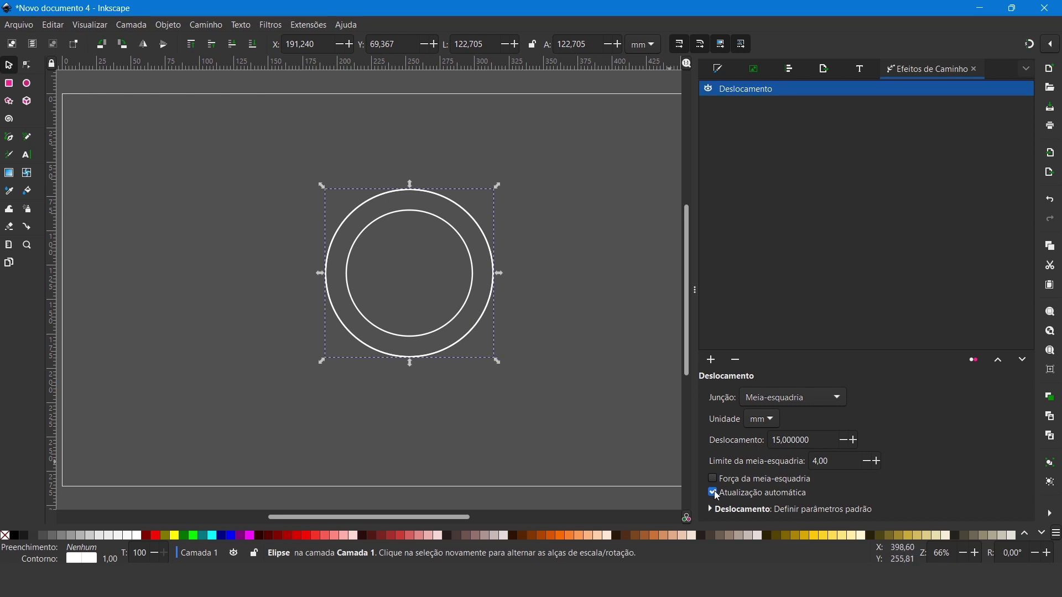
drag(814, 441, 728, 437)
text(3)
text(0)
key(Return)
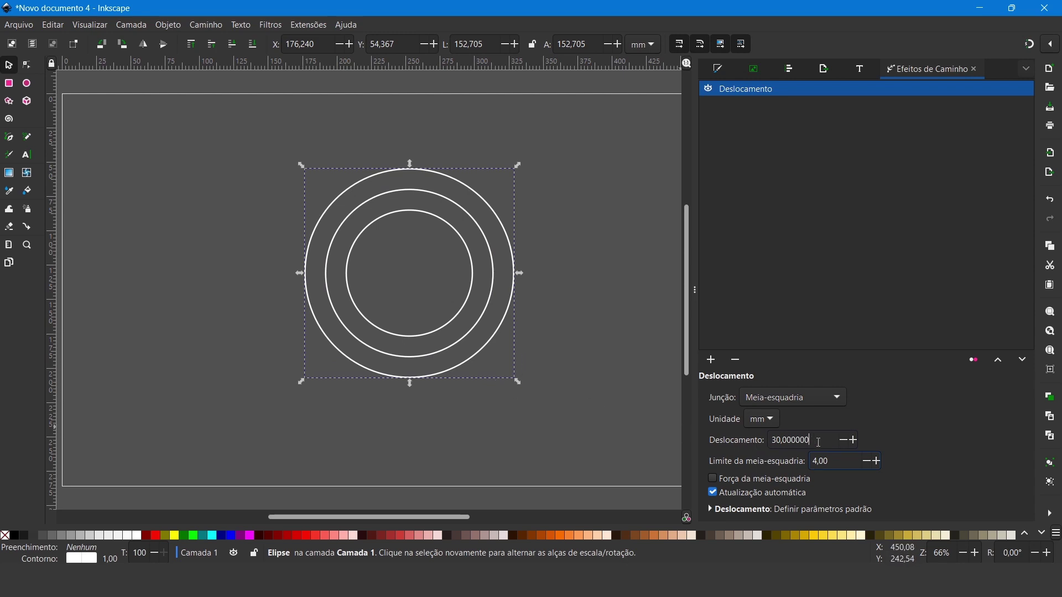
Set the offset to 45 mm for the outermost ring, then deselect everything.
drag(818, 441, 752, 446)
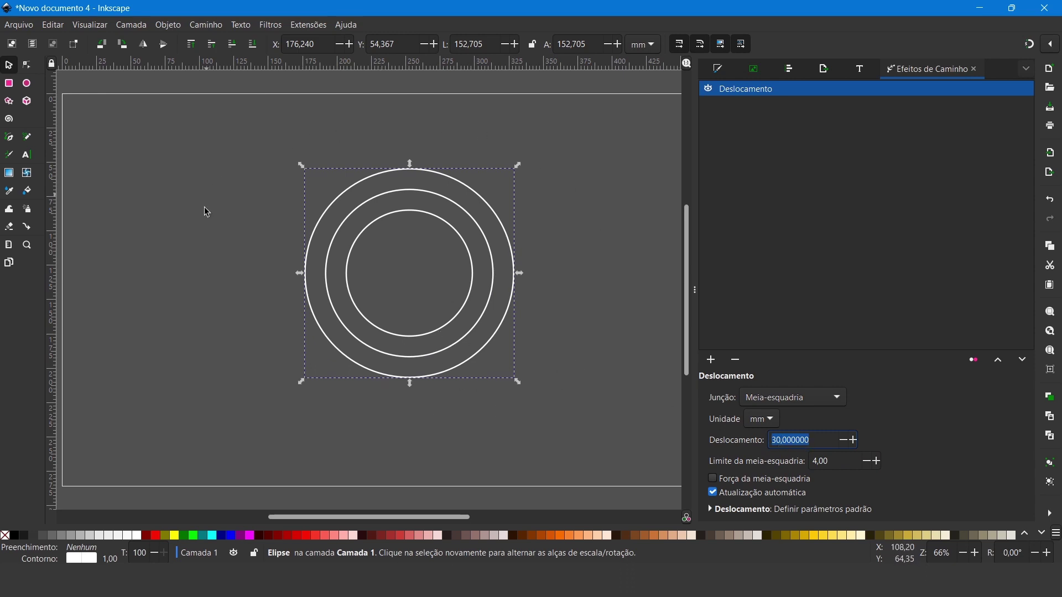
click(589, 383)
click(504, 302)
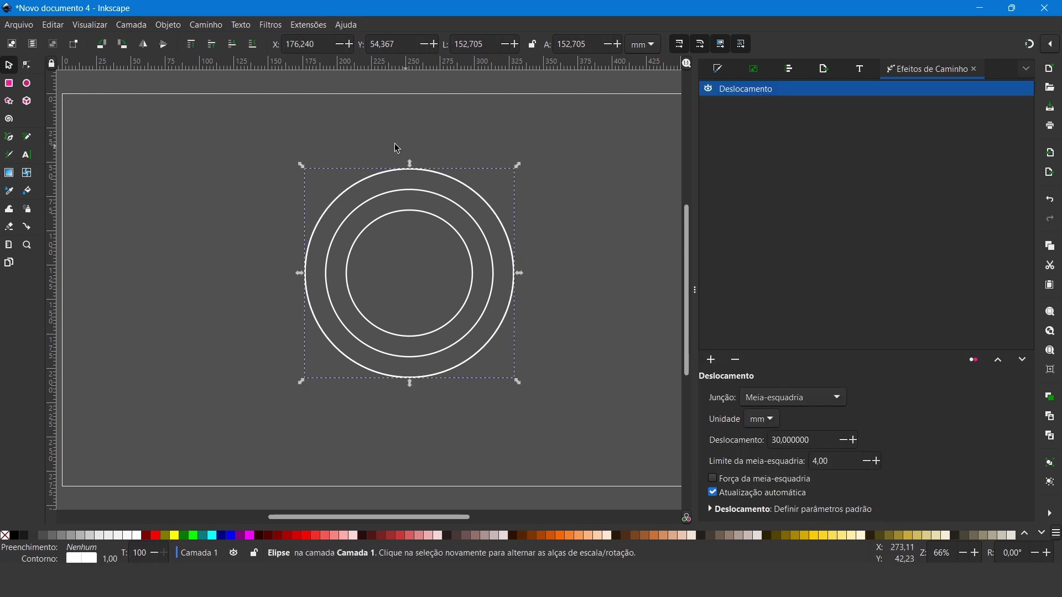
drag(815, 445, 754, 449)
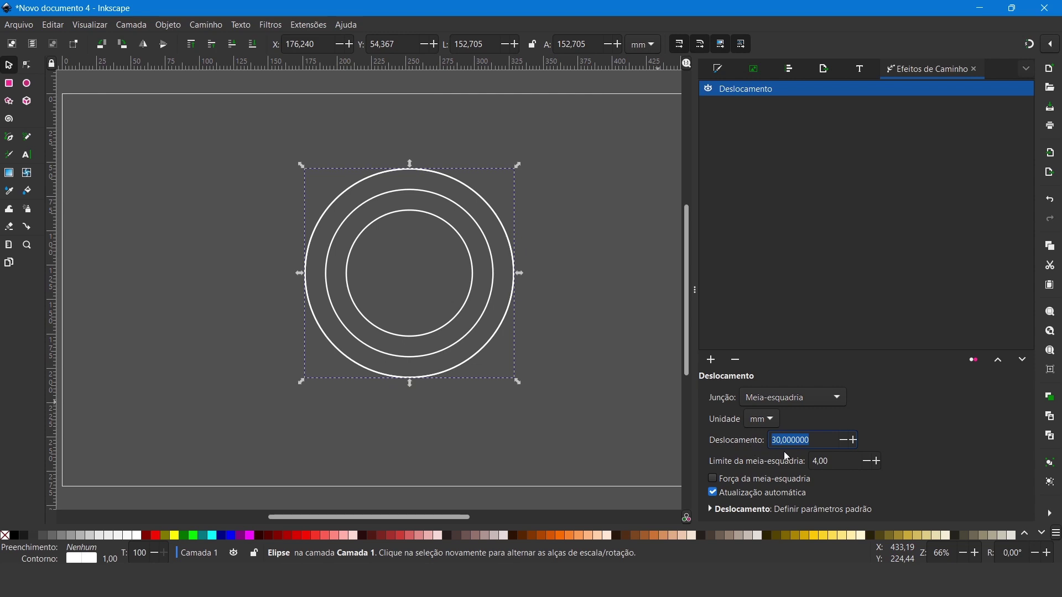
text(45)
click(836, 460)
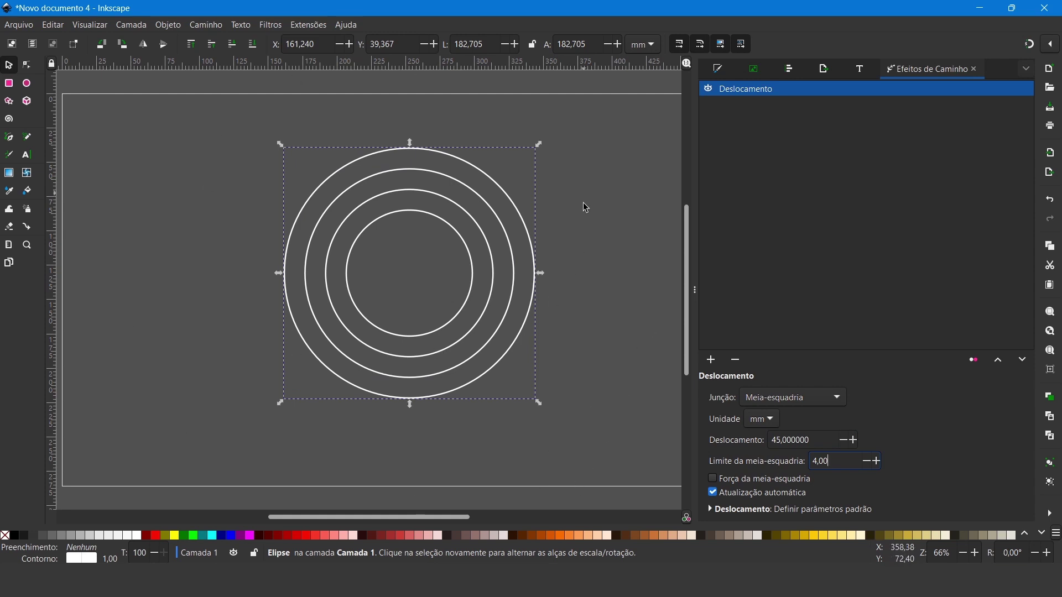
click(252, 135)
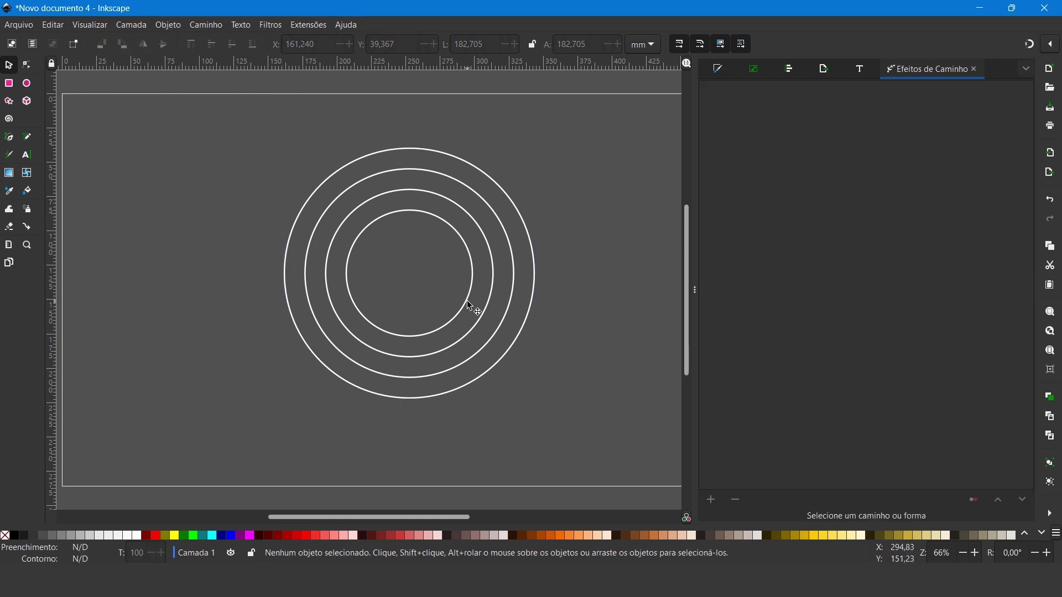
click(10, 85)
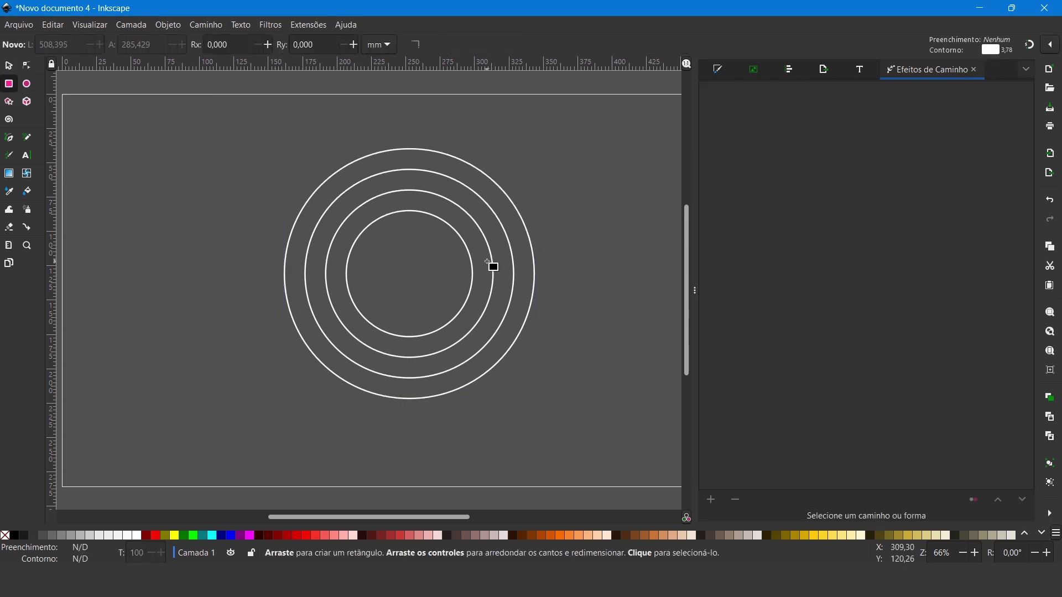
Draw a tall thin rectangle and move it to the left side of the page.
drag(285, 116, 306, 428)
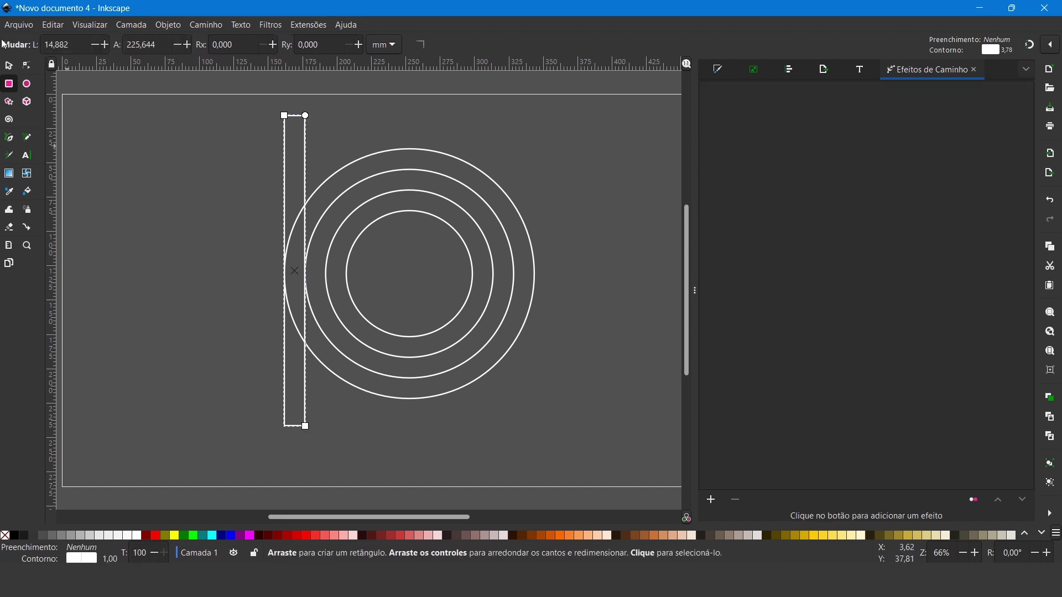
click(9, 66)
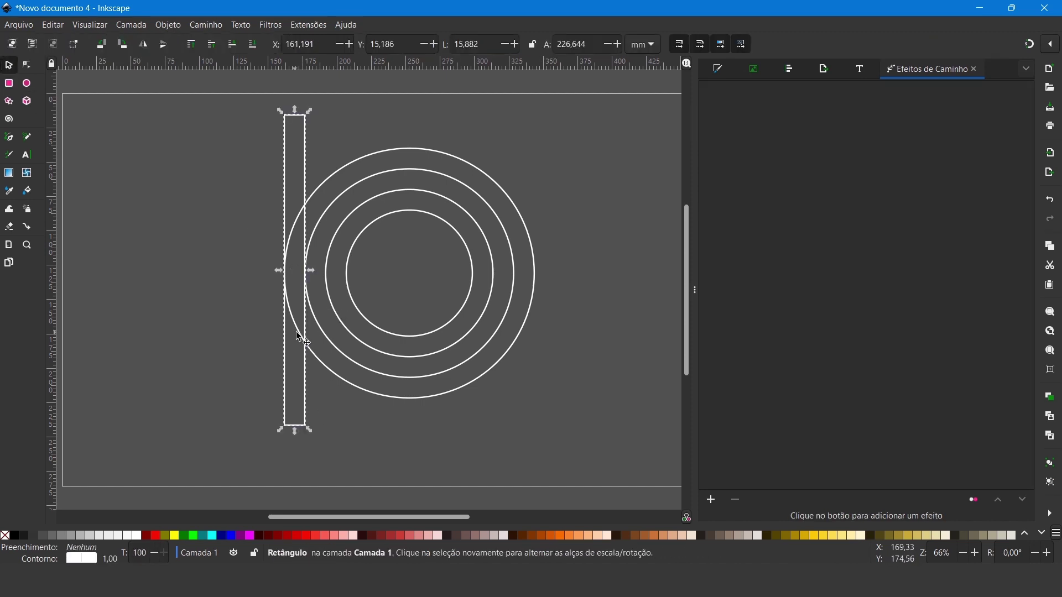
mouse_move(309, 338)
mouse_down()
mouse_move(135, 327)
mouse_move(118, 346)
mouse_move(98, 344)
mouse_up()
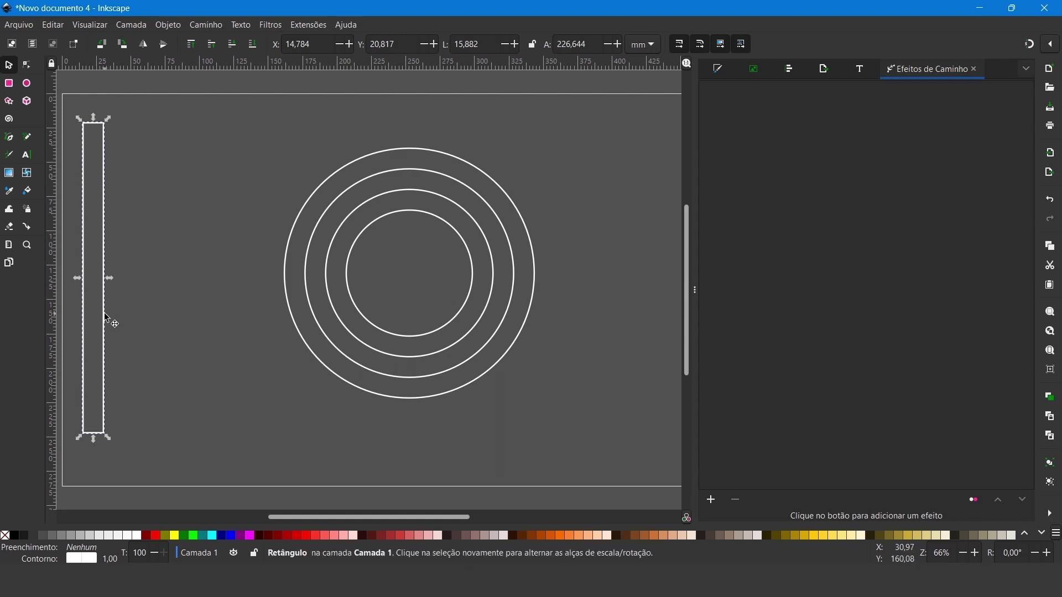
Make several copies of the bar, placing them side by side to its right.
key(ctrl)
drag(106, 308, 126, 316)
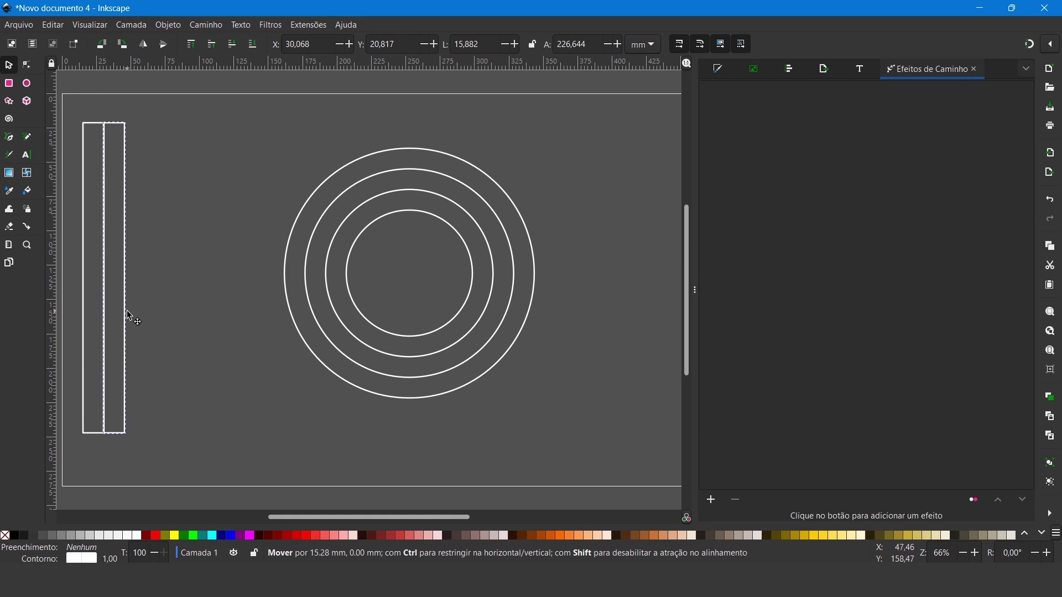
drag(127, 317, 128, 319)
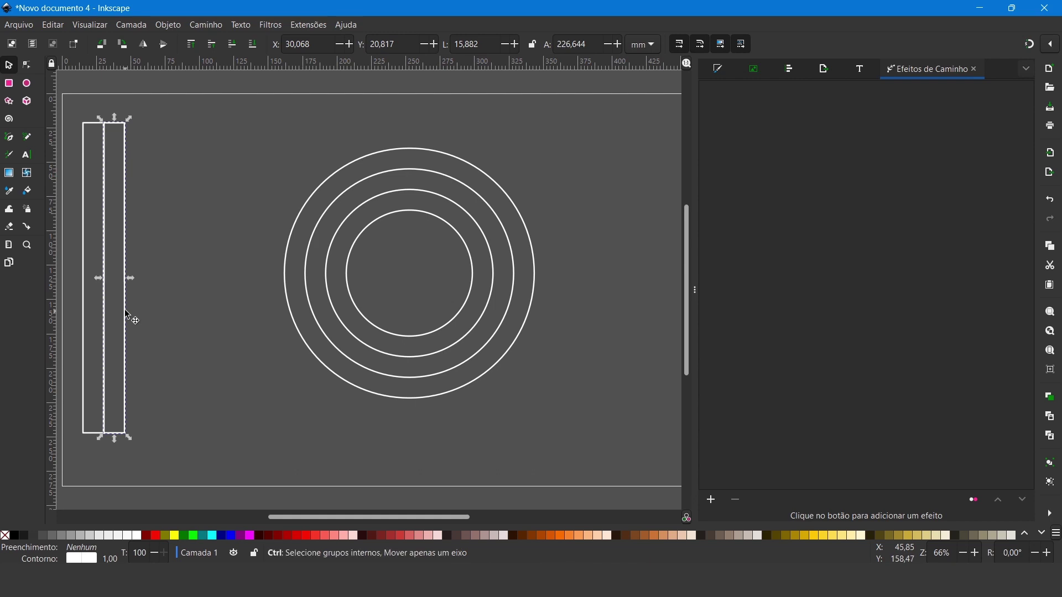
drag(127, 302, 148, 303)
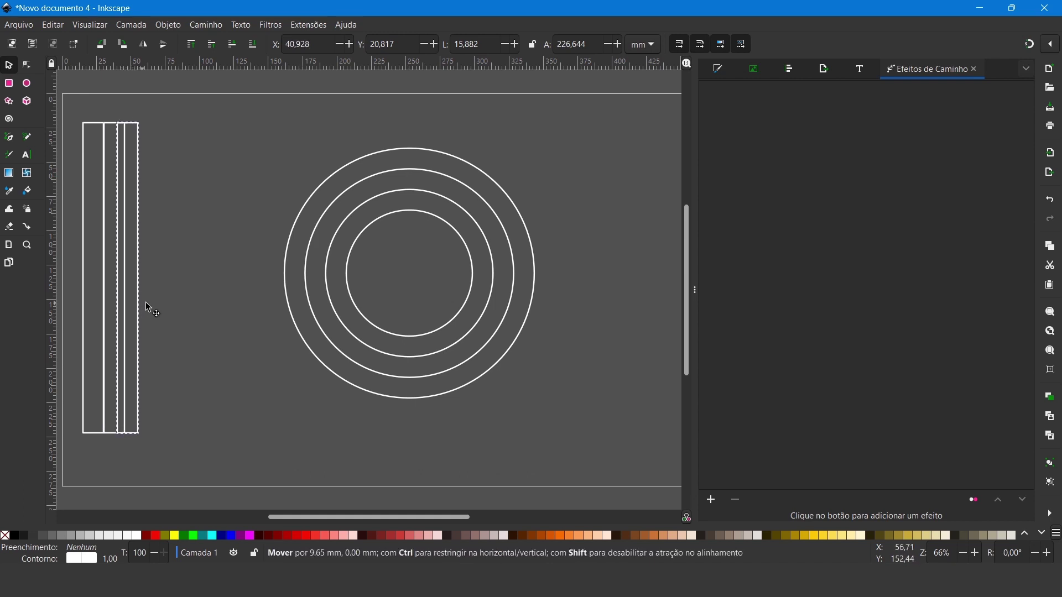
drag(148, 303, 145, 303)
key(ctrl)
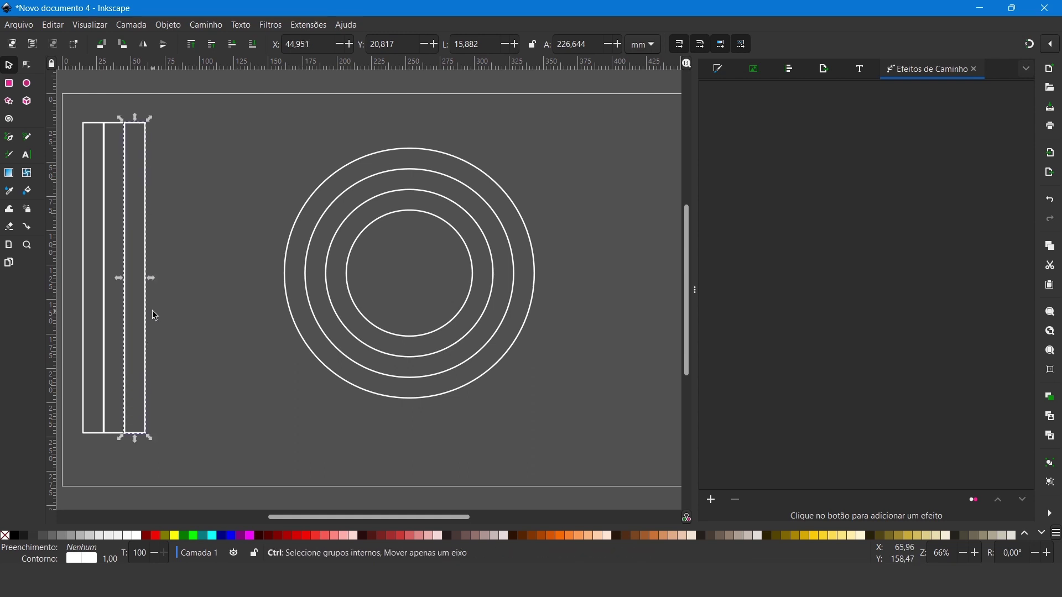
key(ctrl+d)
drag(155, 316, 166, 246)
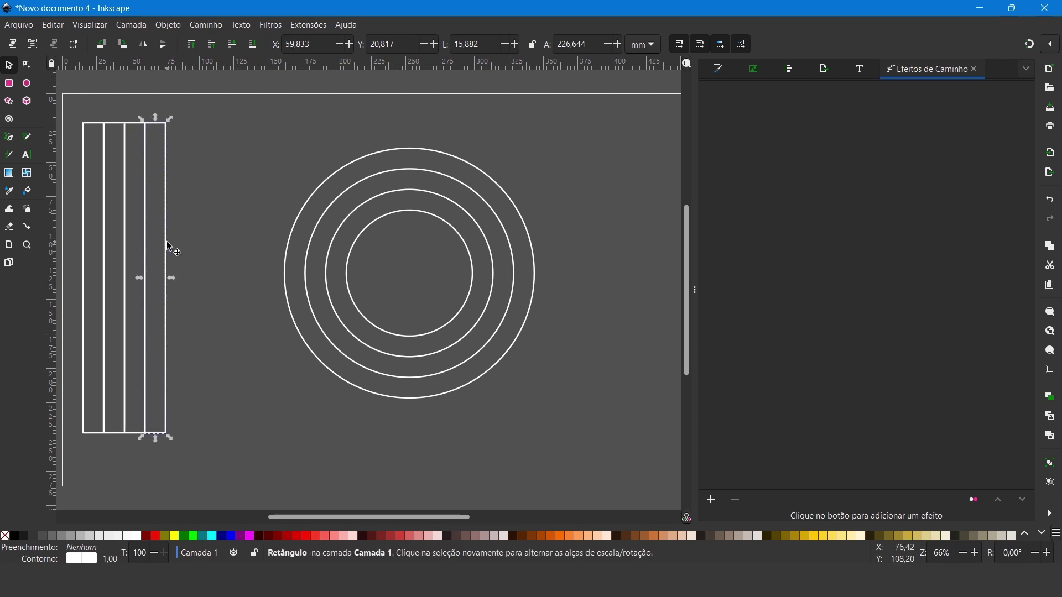
key(ctrl)
drag(165, 252, 187, 256)
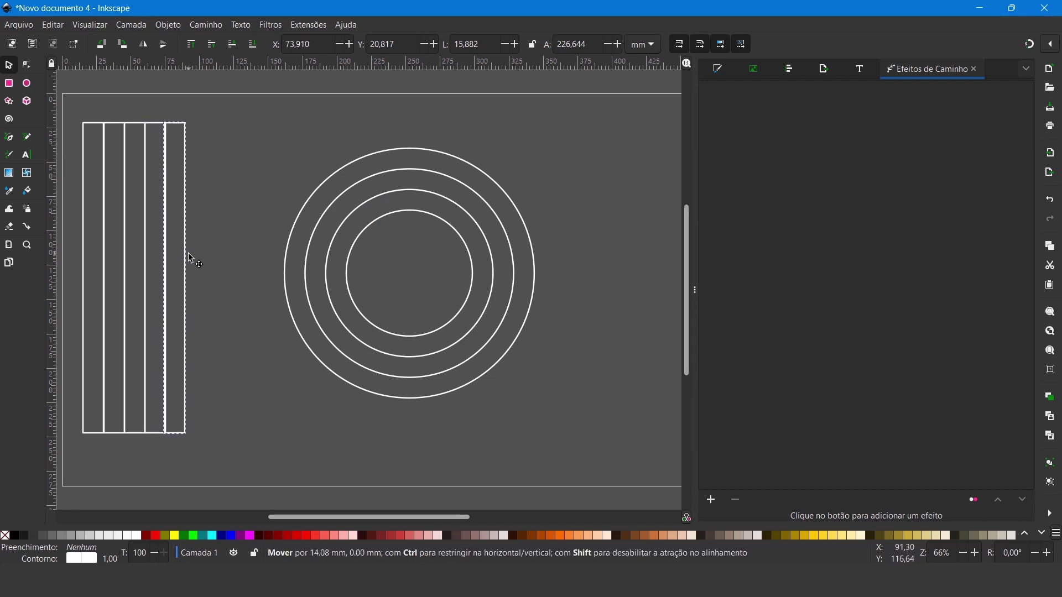
Move the fourth bar onto the second bar's position.
click(246, 277)
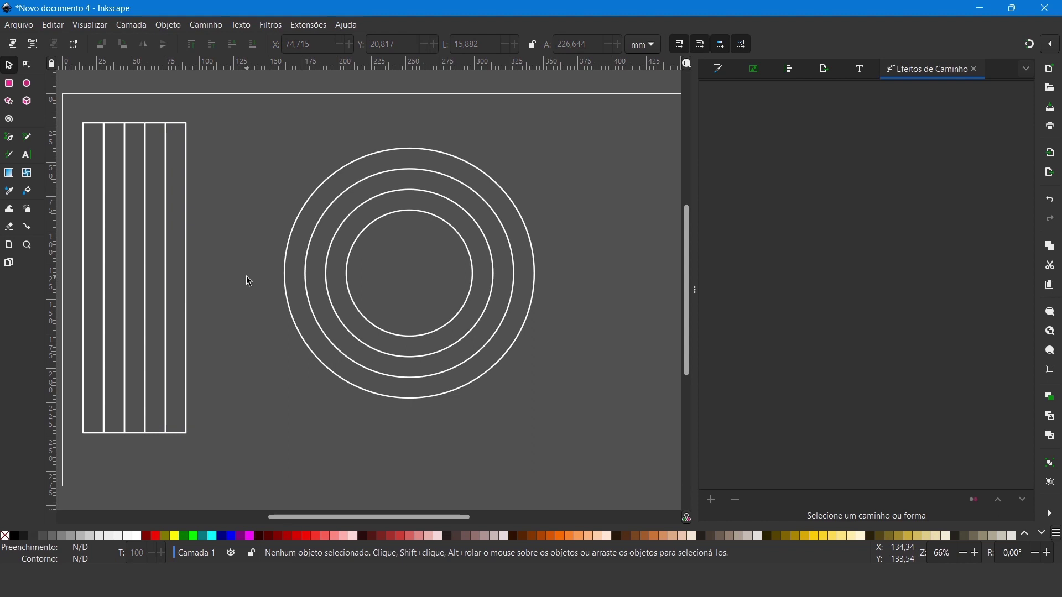
click(157, 123)
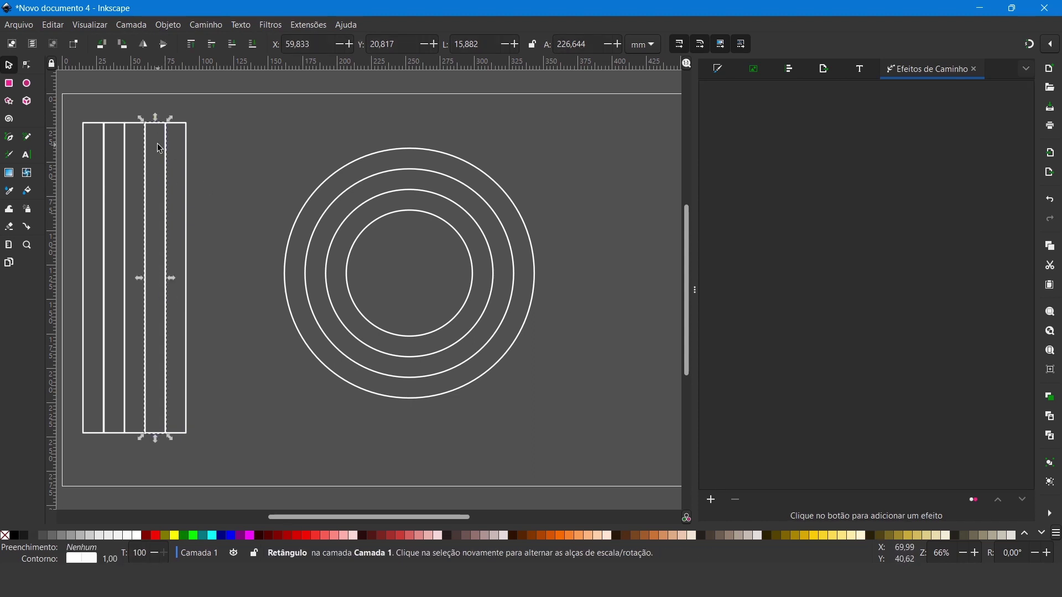
drag(159, 145, 117, 141)
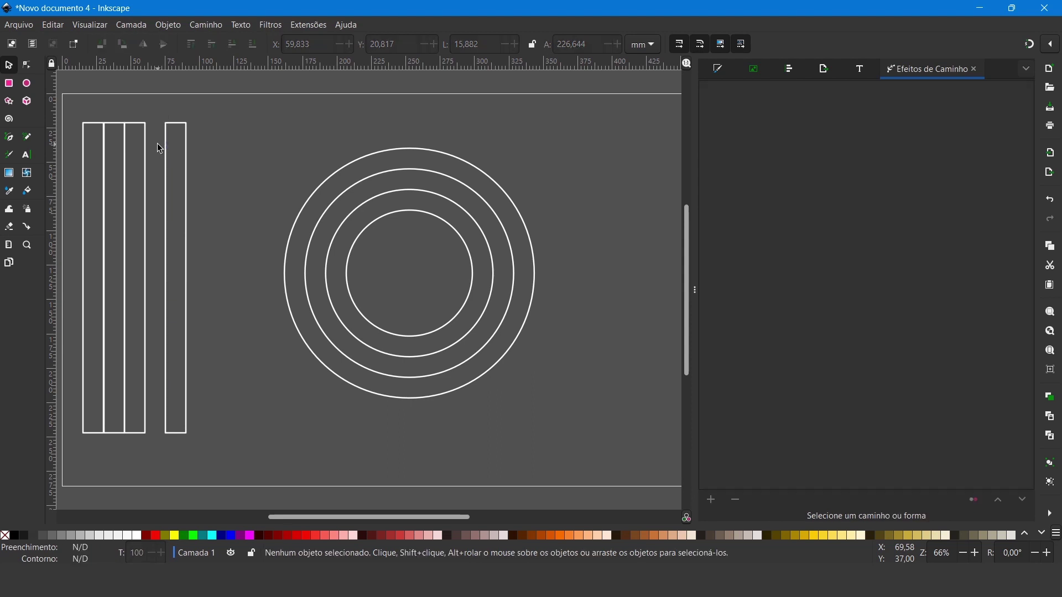
click(118, 138)
drag(209, 211, 290, 396)
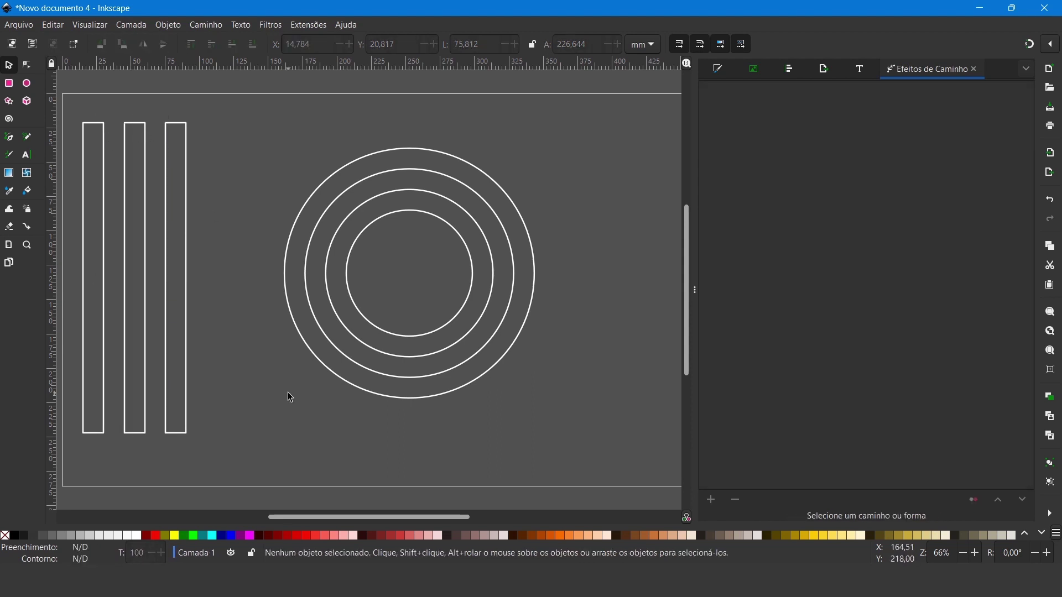
click(224, 251)
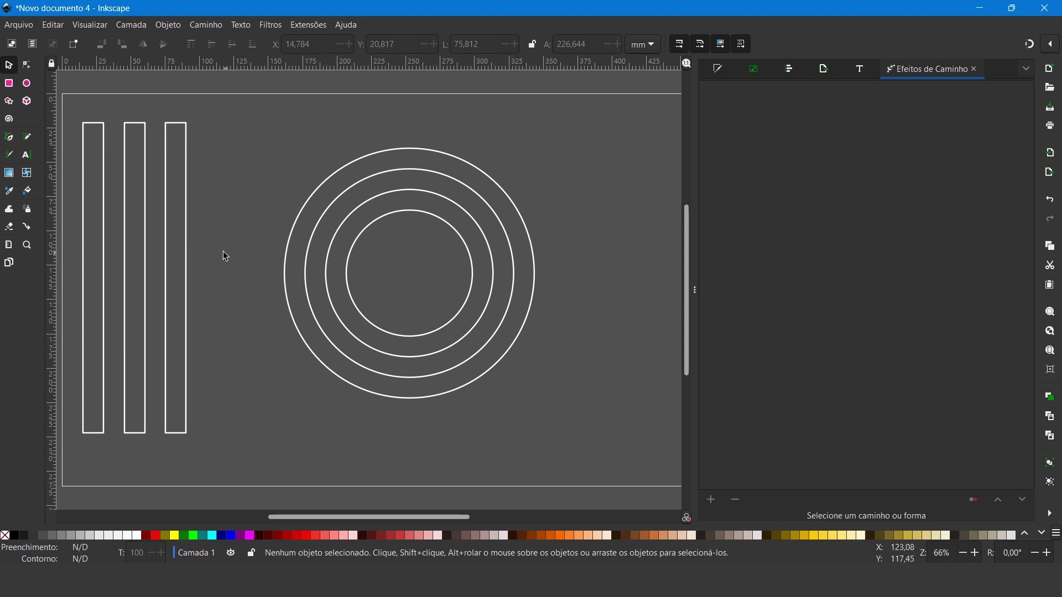
Copy and paste the rightmost bar and rotate the copy to lie horizontally.
click(185, 238)
key(ctrl+c)
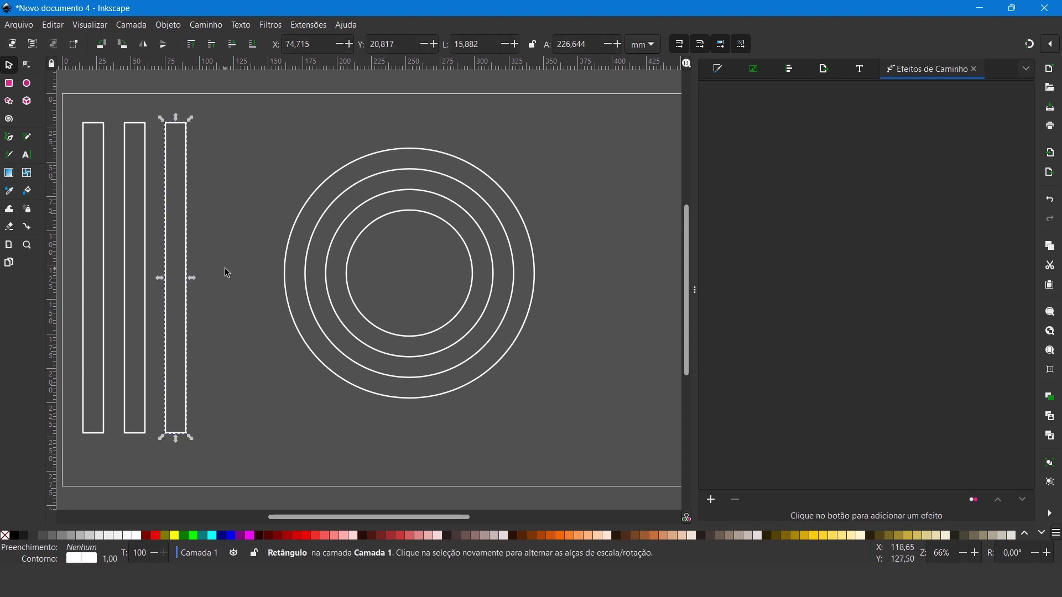
key(ctrl+v)
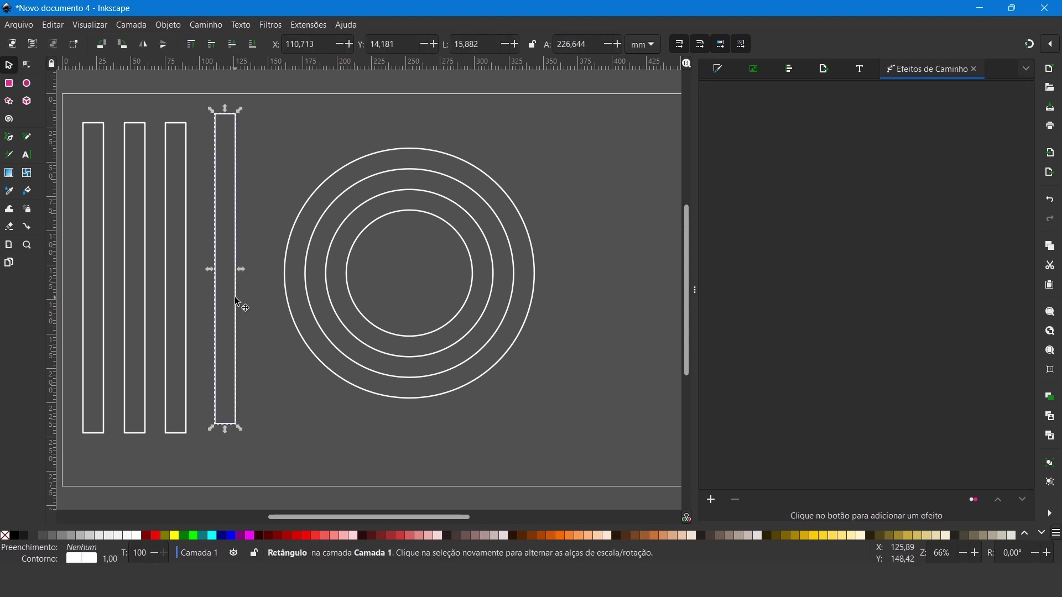
click(235, 297)
mouse_move(242, 111)
mouse_down()
mouse_move(328, 324)
mouse_move(336, 291)
mouse_up()
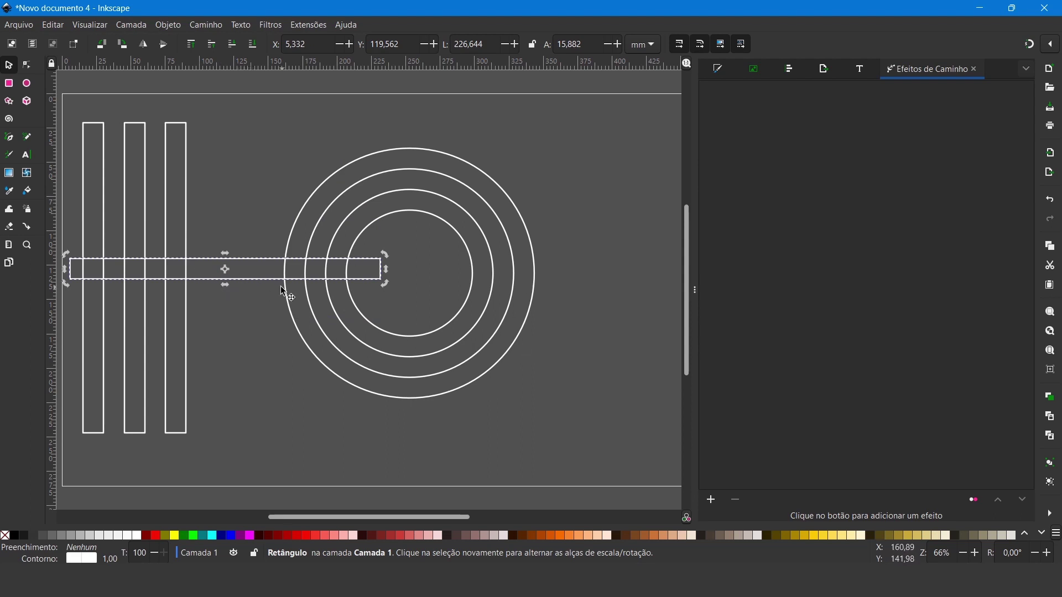
Place the horizontal bar across the centre of the circles.
drag(270, 281, 479, 287)
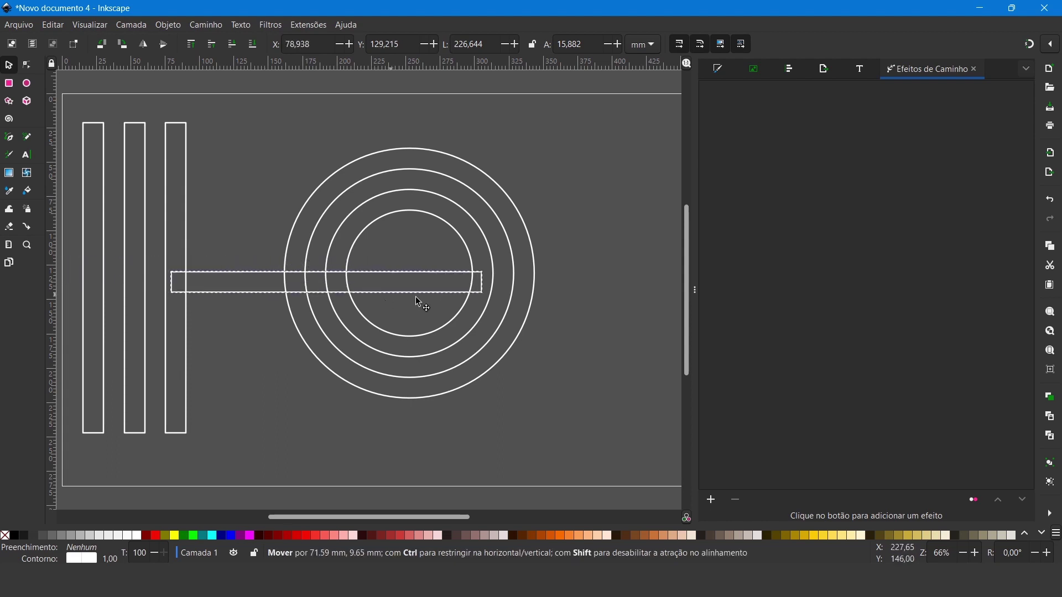
drag(480, 289, 484, 273)
click(577, 359)
Select the three vertical bars and merge them into one path with Path > Divisão.
drag(82, 114, 208, 459)
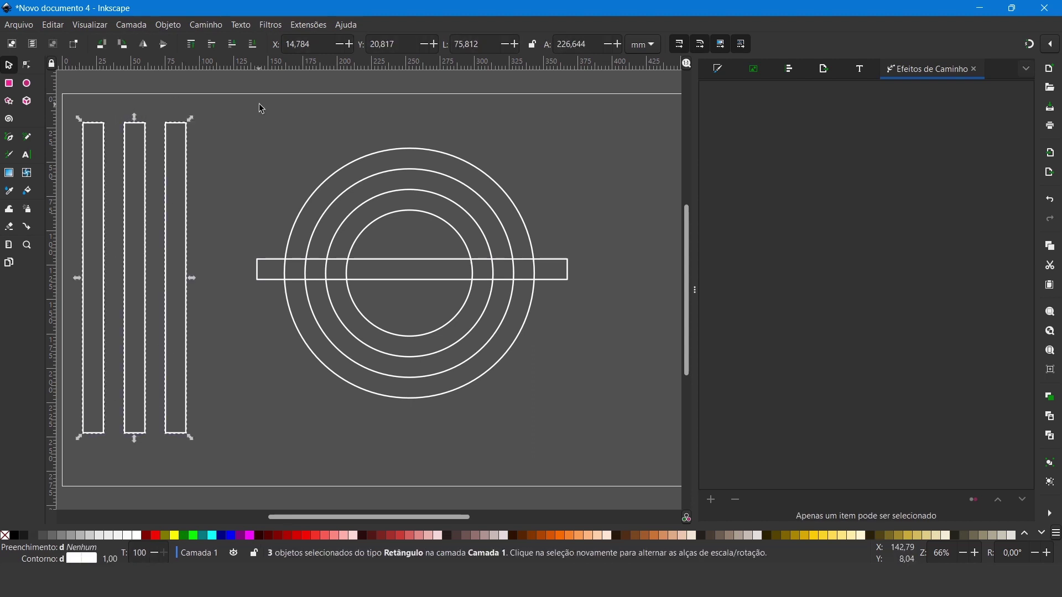
click(213, 24)
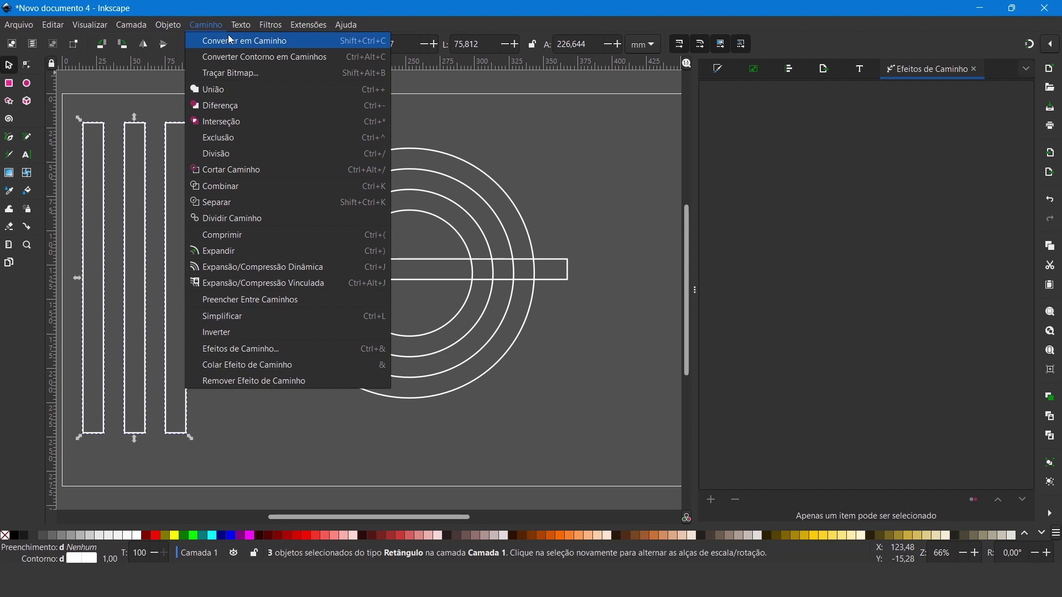
click(237, 190)
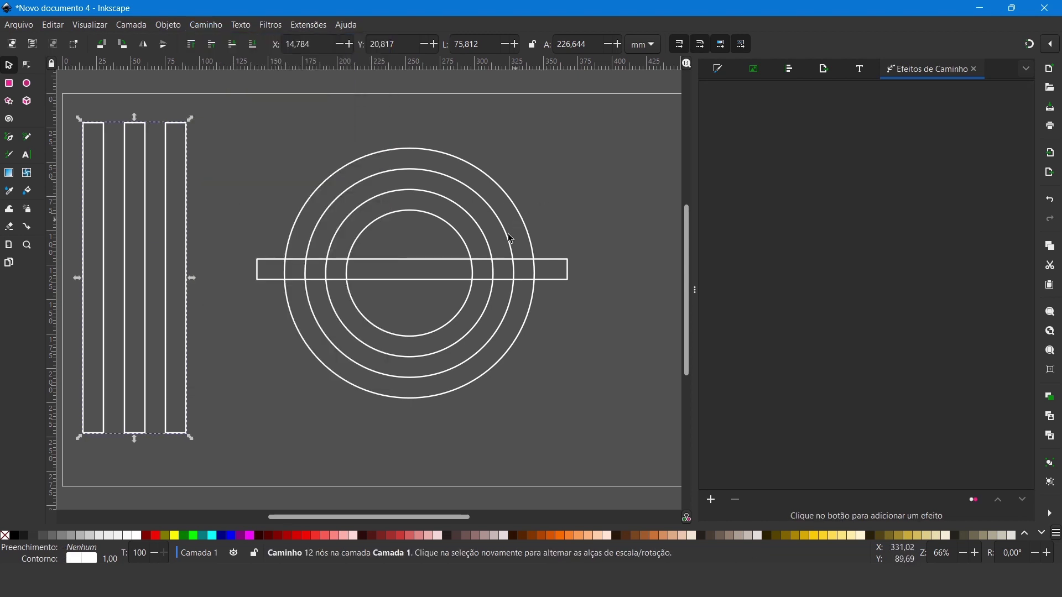
Centre bars and circles on both axes with Align and Distribute, then select all six shapes.
drag(189, 181, 236, 192)
mouse_move(91, 100)
mouse_down()
mouse_move(265, 374)
mouse_move(630, 496)
mouse_up()
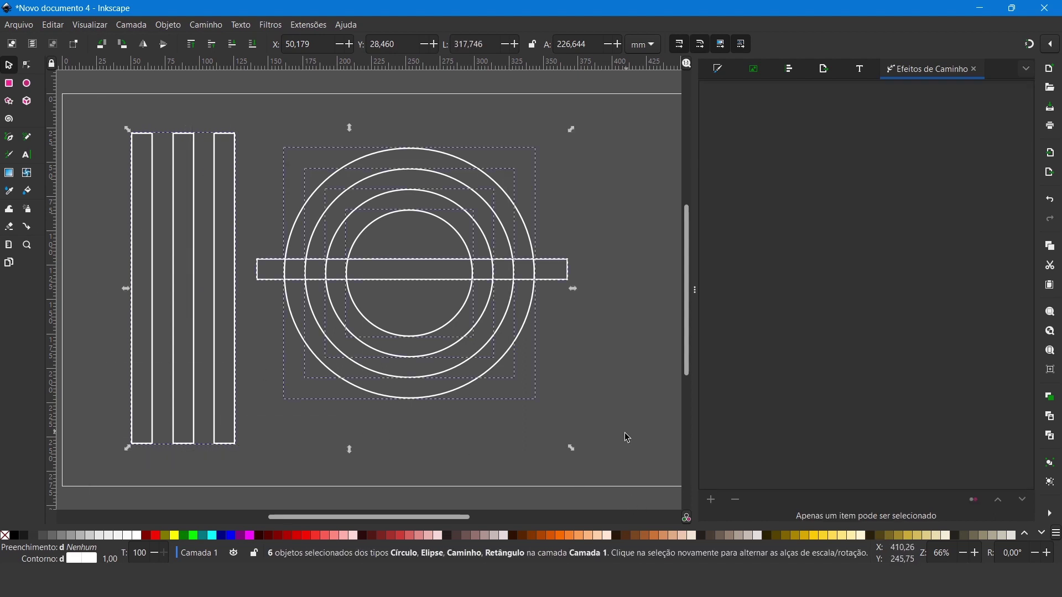
click(168, 25)
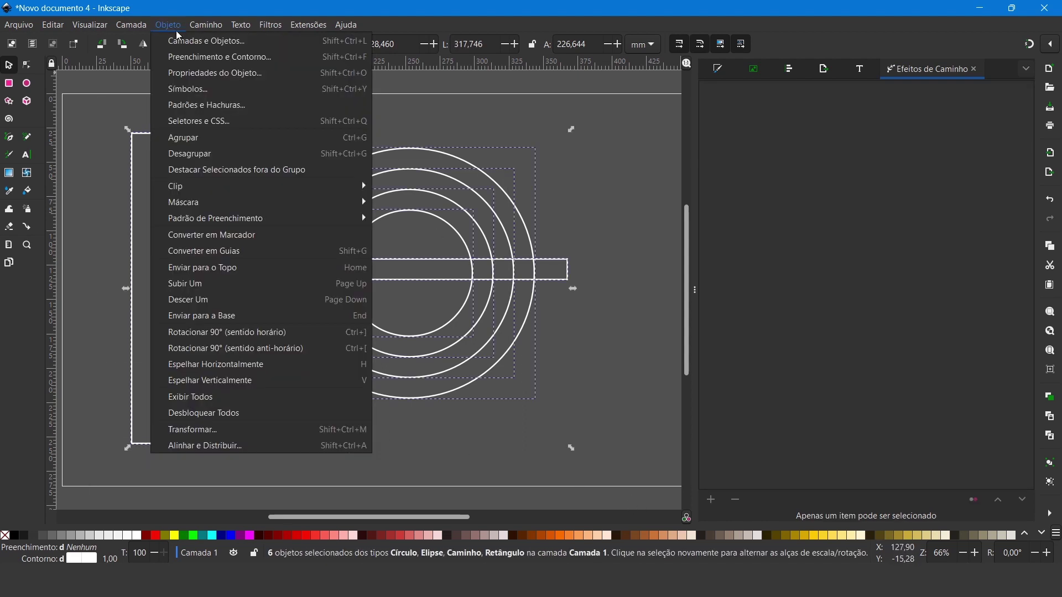
click(225, 447)
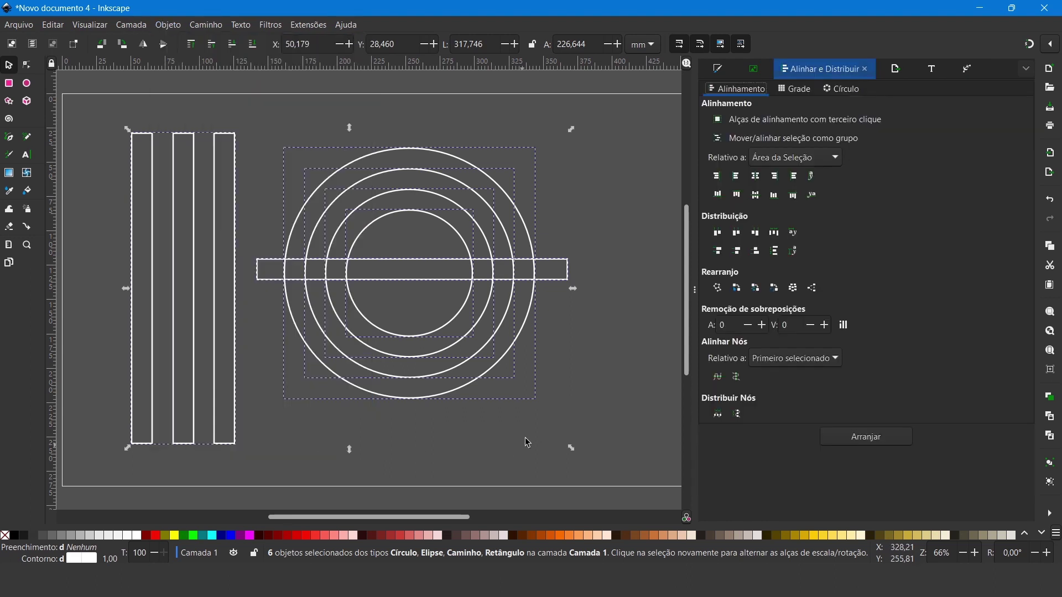
click(758, 178)
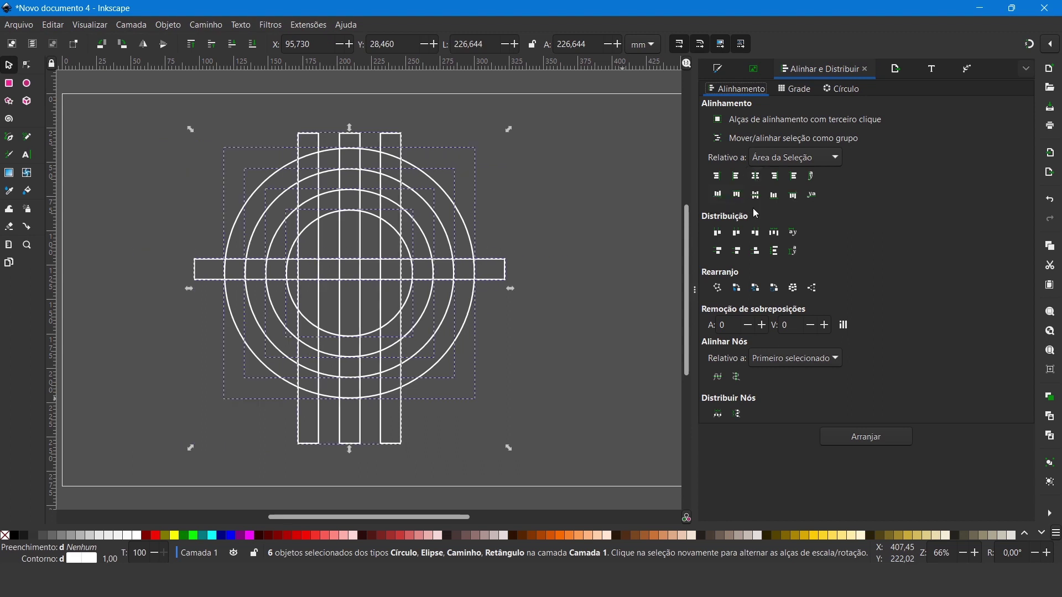
click(759, 197)
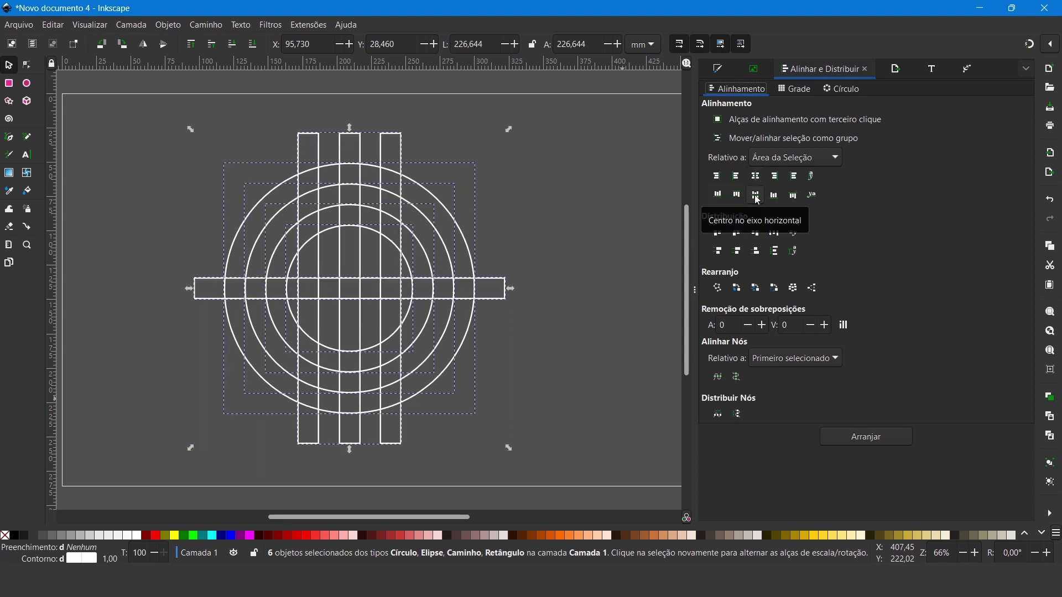
click(581, 318)
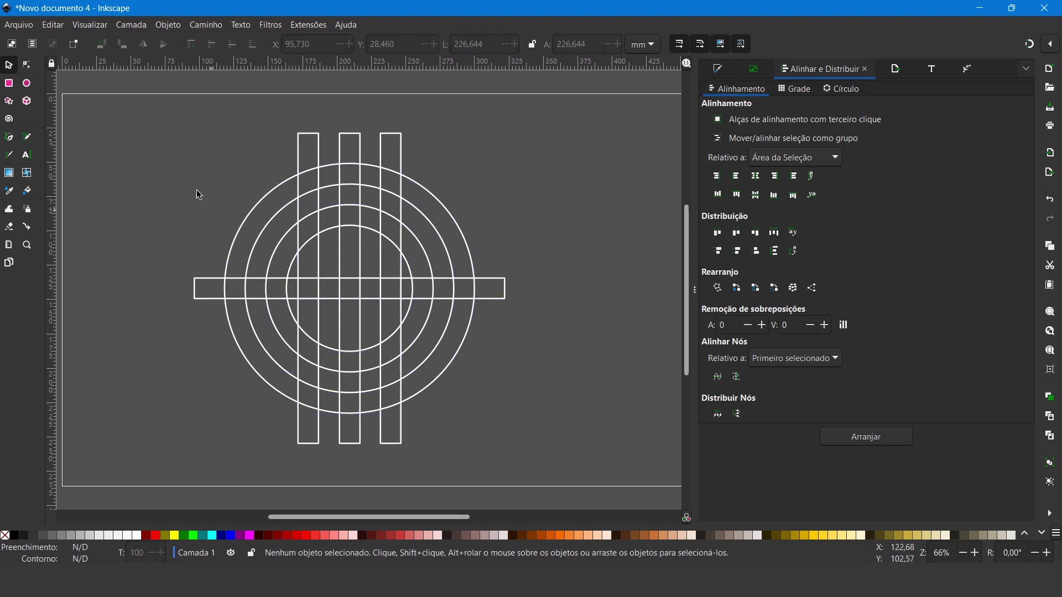
drag(148, 119, 536, 488)
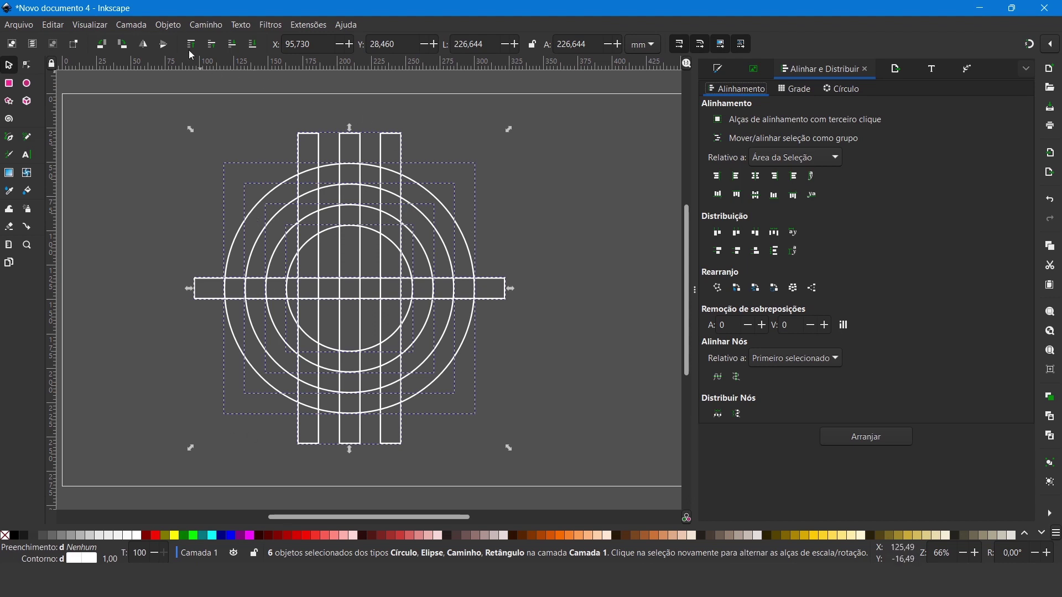
click(176, 24)
Check the stroke width in Fill and Stroke, leaving it unchanged.
click(209, 53)
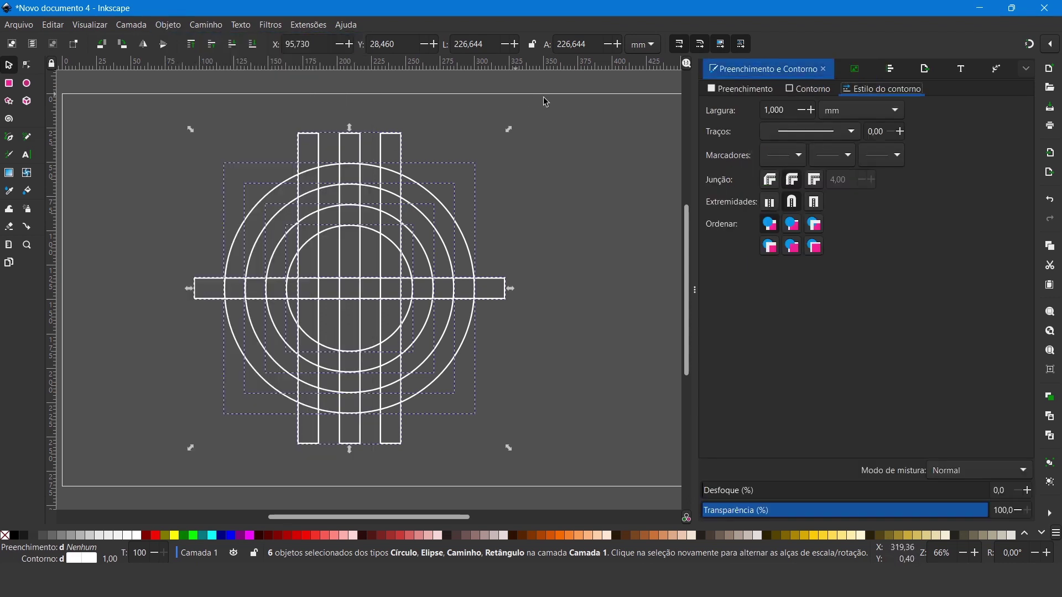
click(786, 110)
drag(793, 110, 763, 117)
click(788, 111)
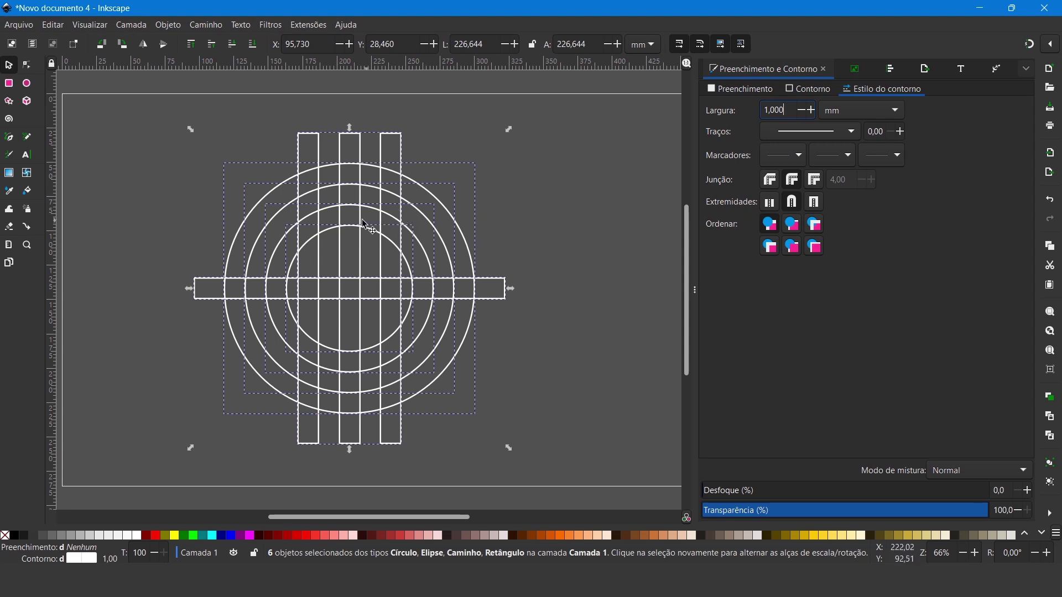
Combine the six shapes into one path and shift it about 10.86 mm right.
click(207, 24)
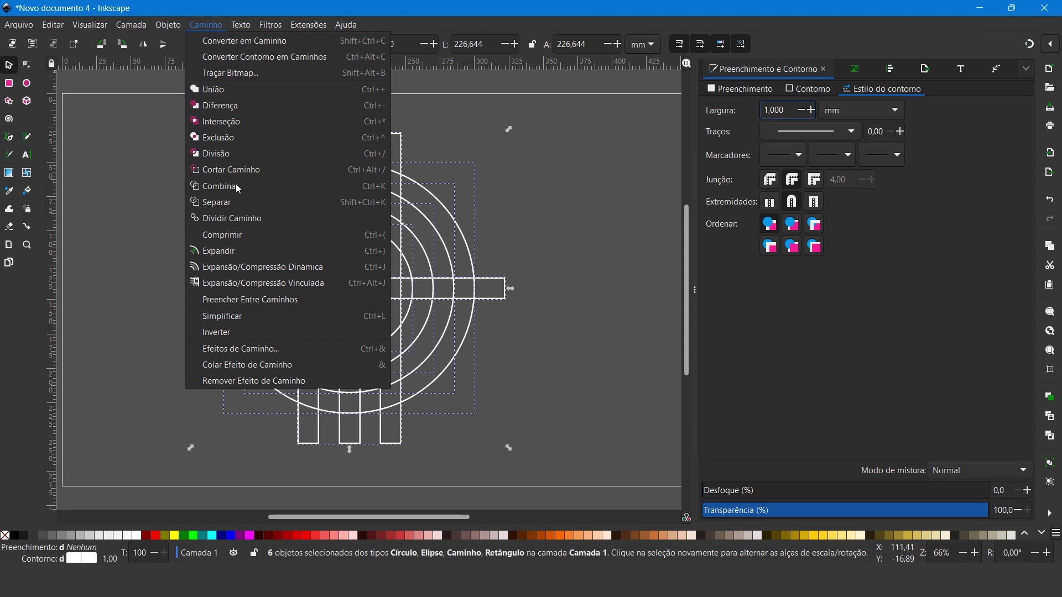
click(239, 189)
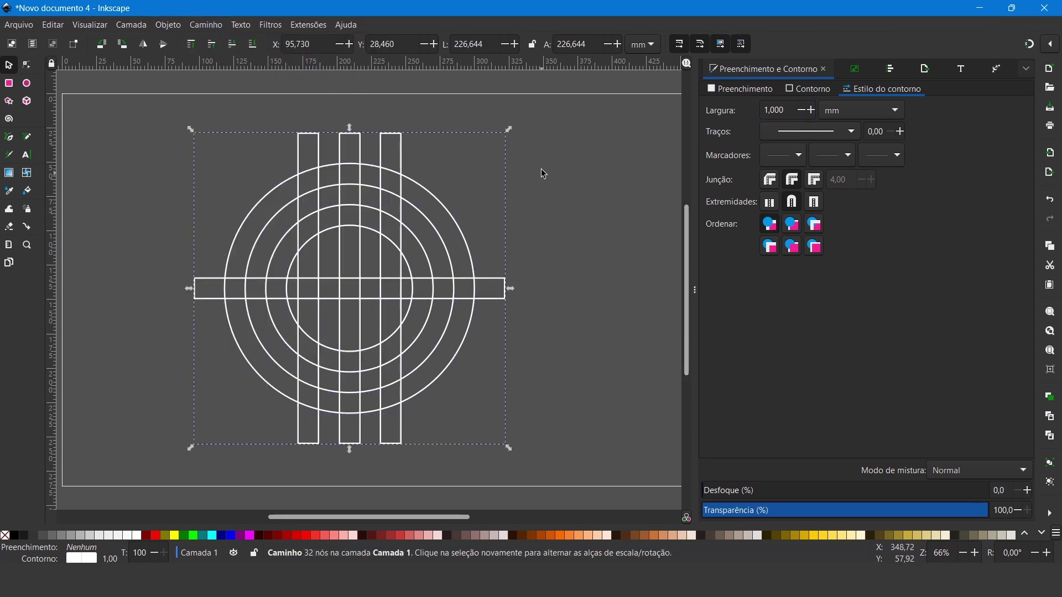
drag(479, 277, 494, 276)
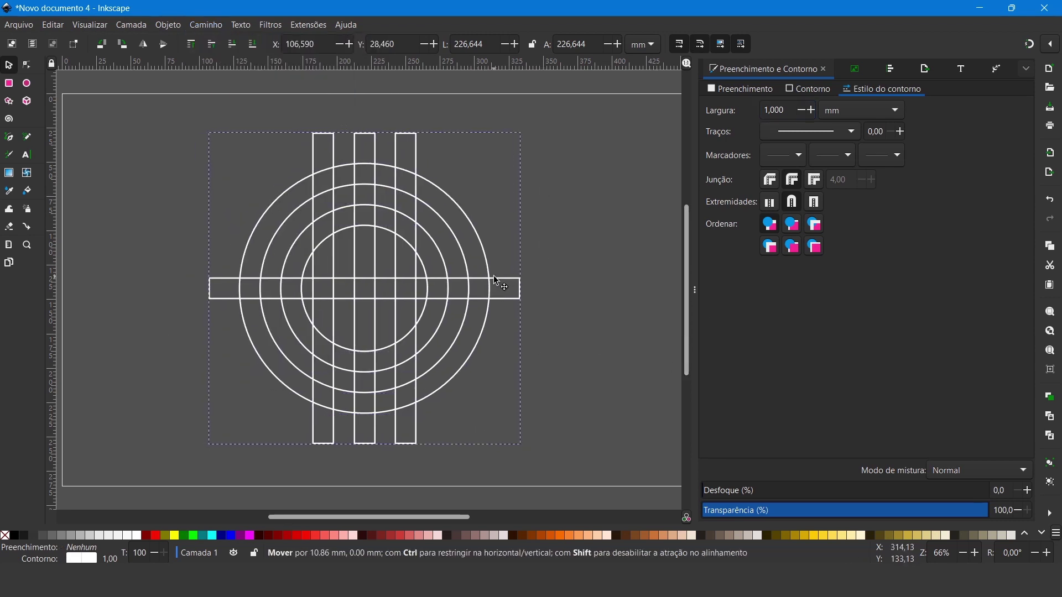
click(609, 255)
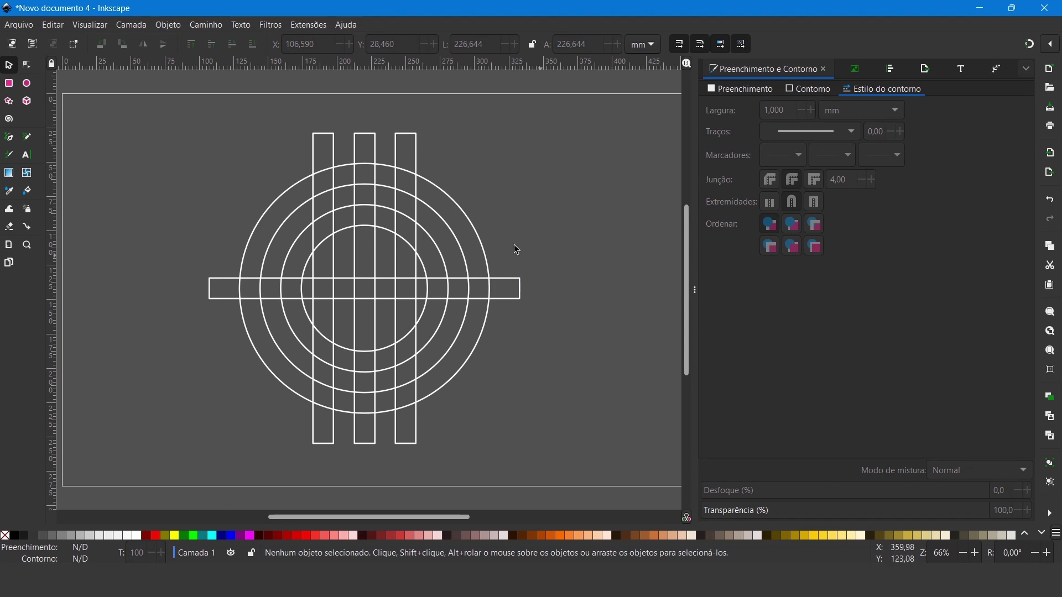
click(9, 83)
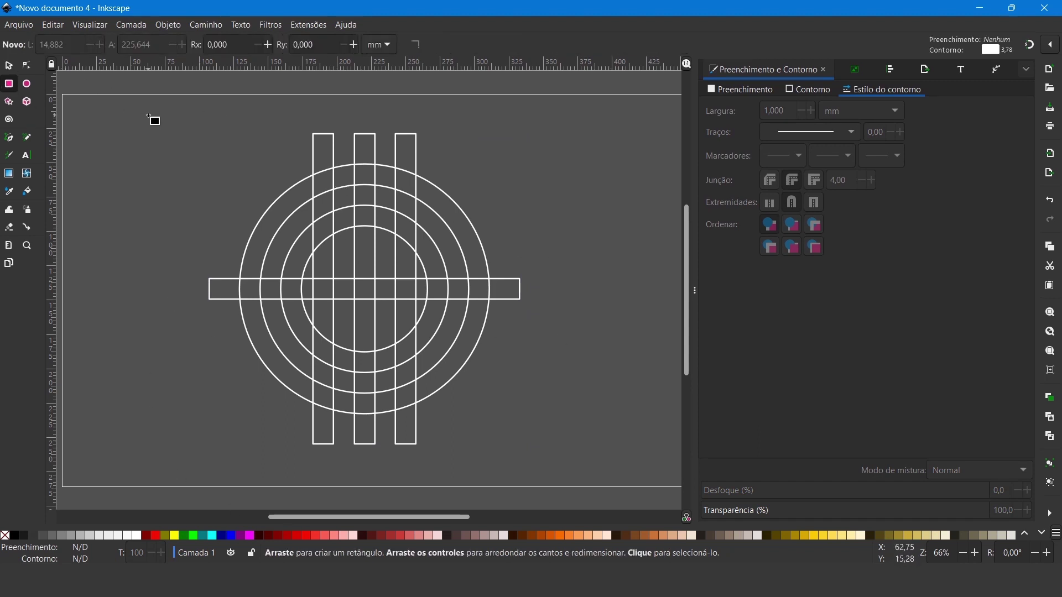
Draw a roughly 302 × 270 mm rectangle with green fill and no stroke, lowered to the bottom.
drag(163, 106, 597, 478)
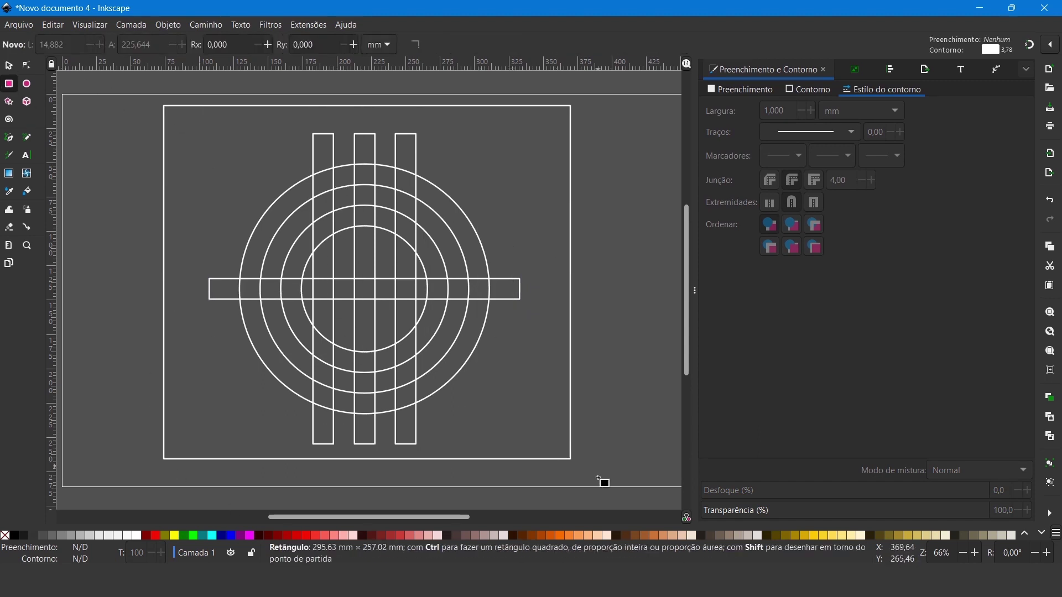
drag(598, 476, 581, 478)
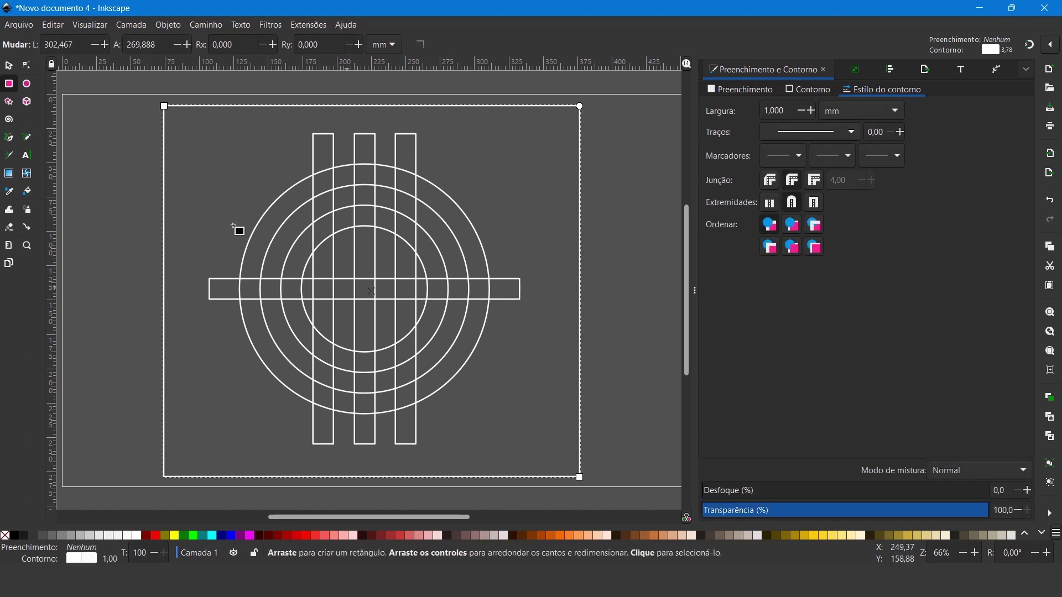
click(12, 67)
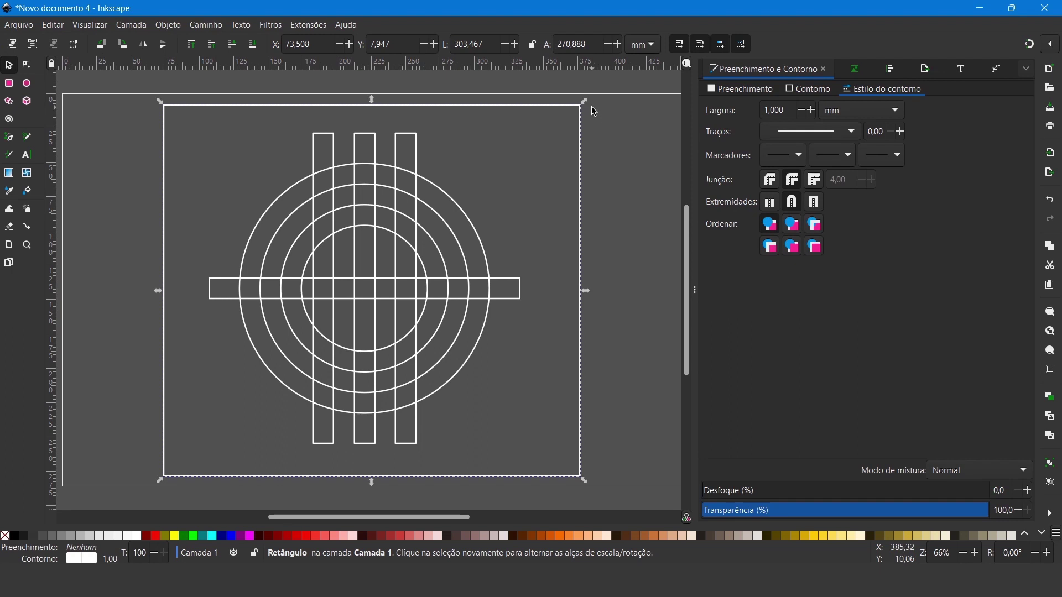
click(729, 88)
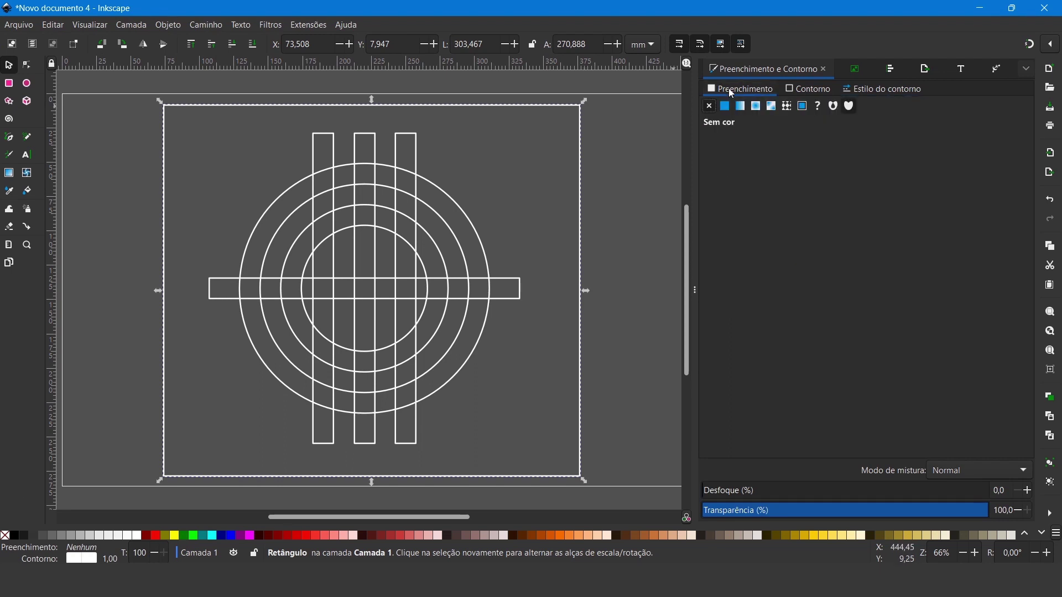
click(727, 107)
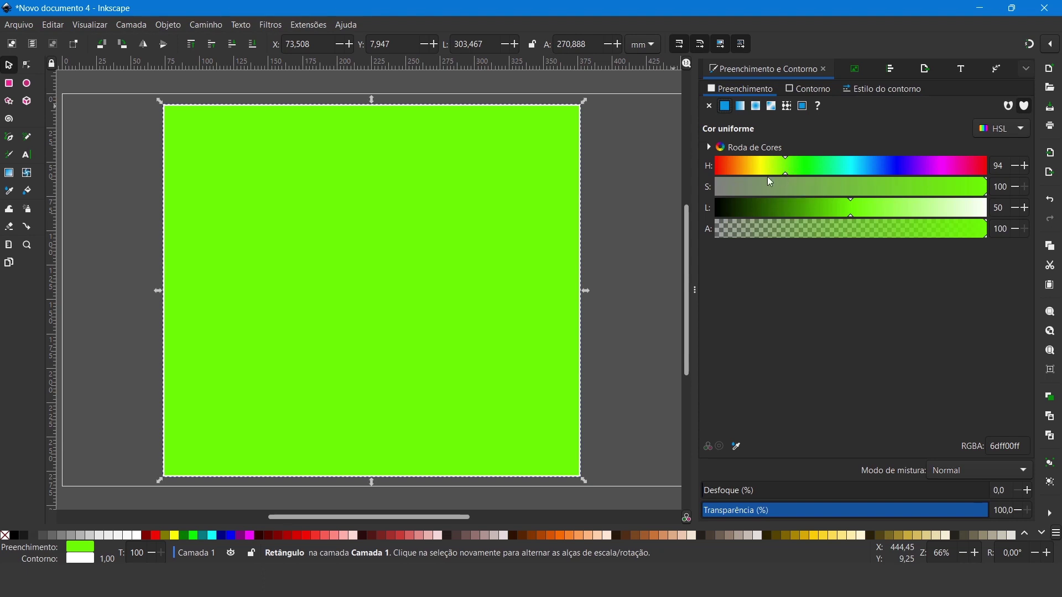
click(812, 91)
click(711, 106)
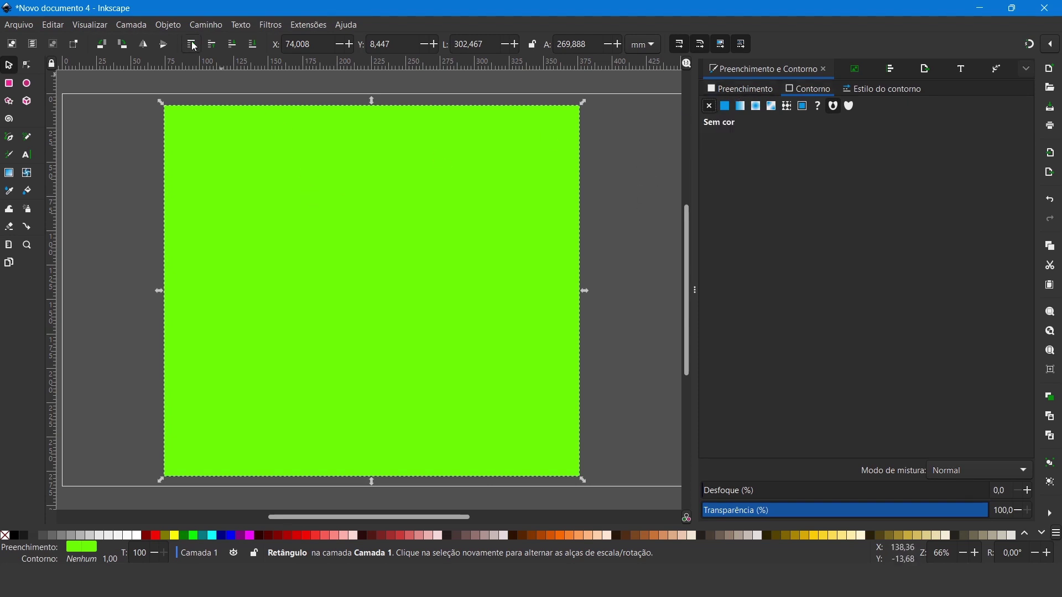
click(255, 48)
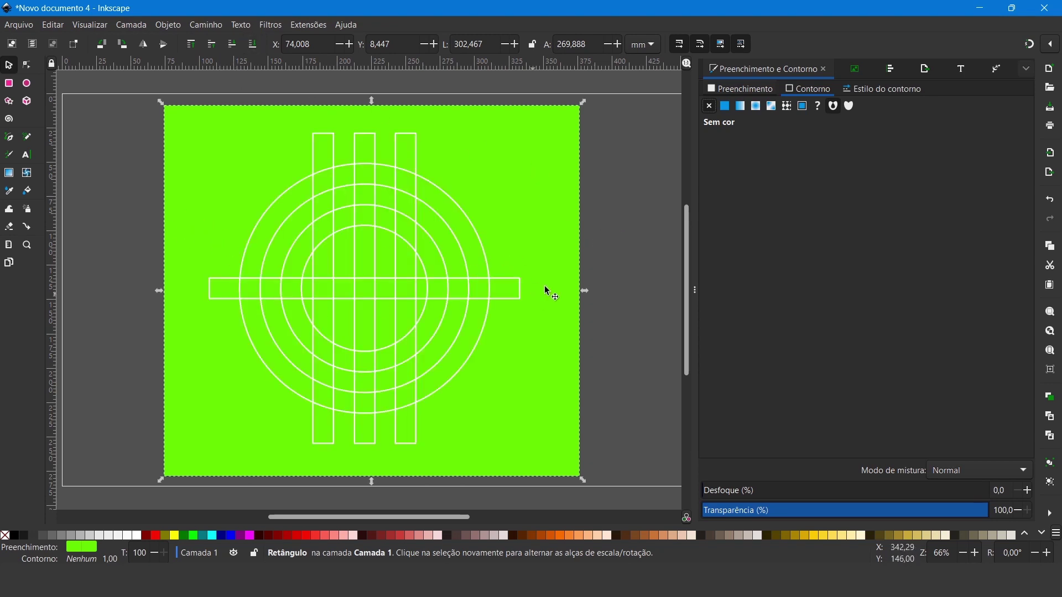
click(138, 99)
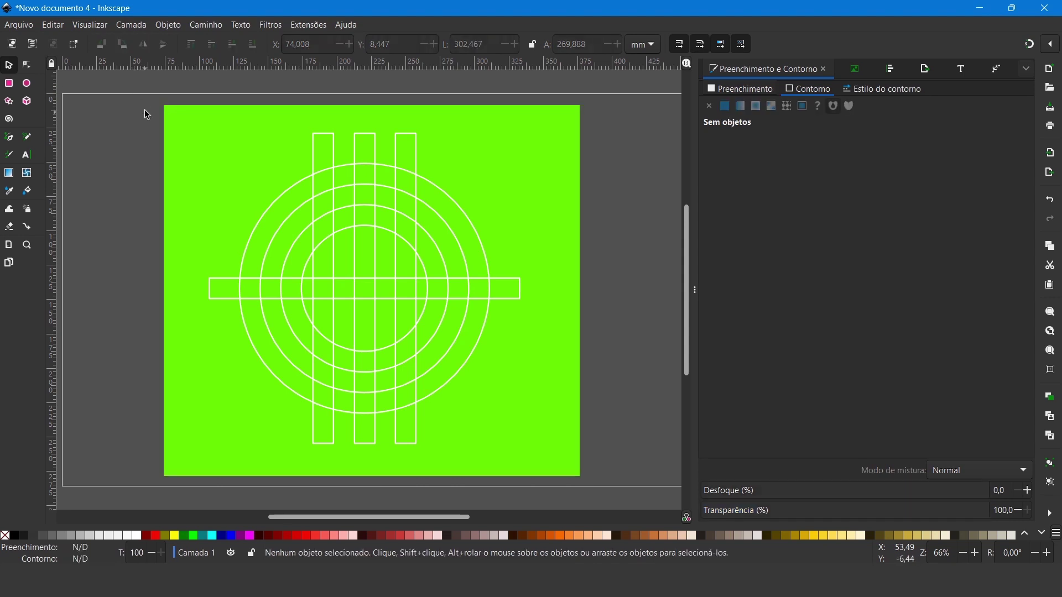
Divide the green rectangle along all the emblem's lines, leaving the outer leftover piece selected.
drag(142, 98, 616, 492)
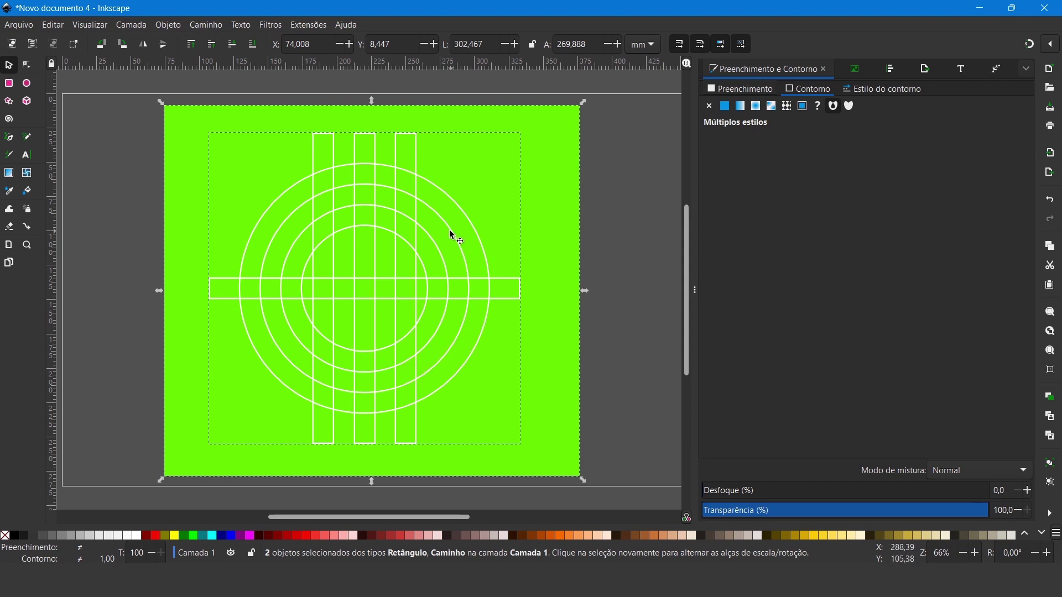
click(214, 24)
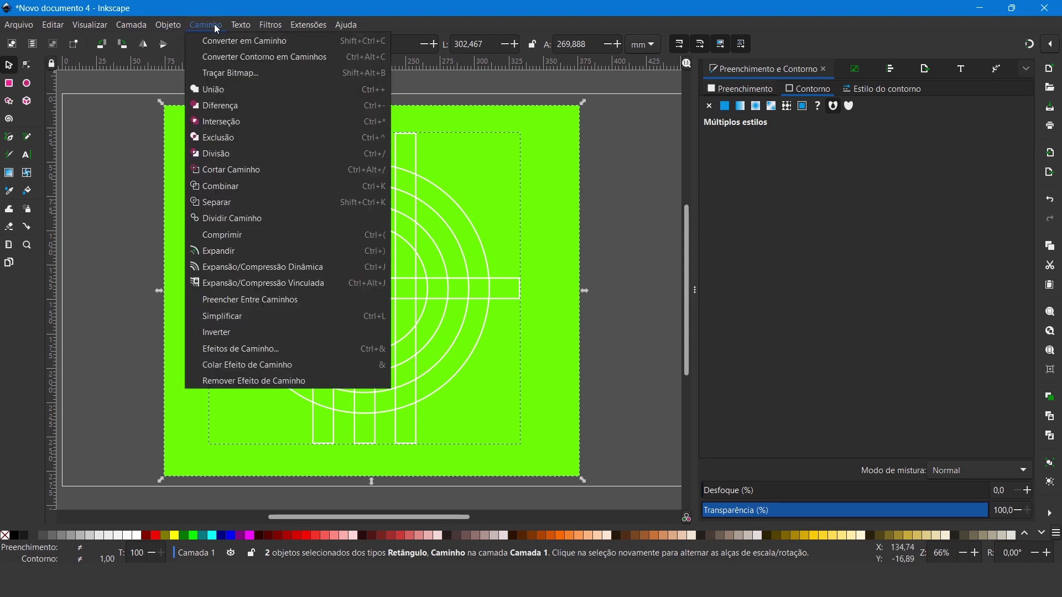
click(242, 154)
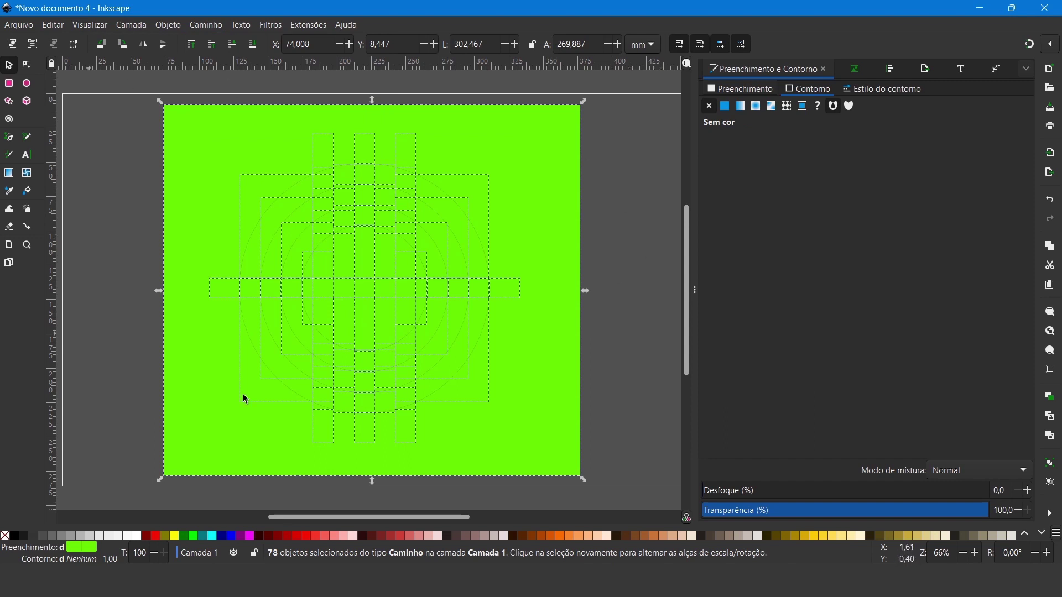
key(ctrl+k)
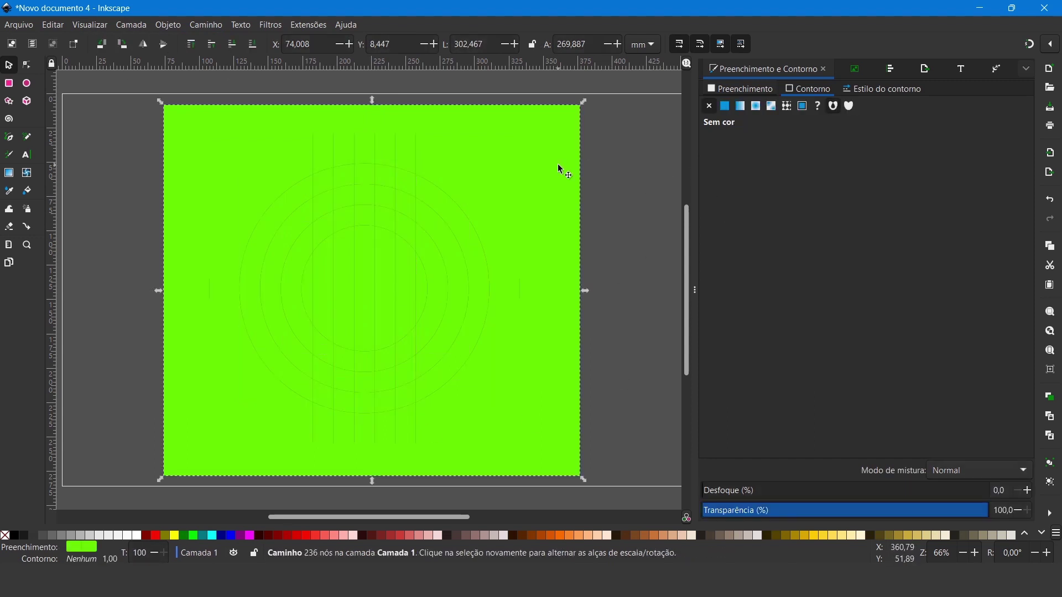
Delete the outer green surround and the left, top and right protruding bar stubs.
key(Delete)
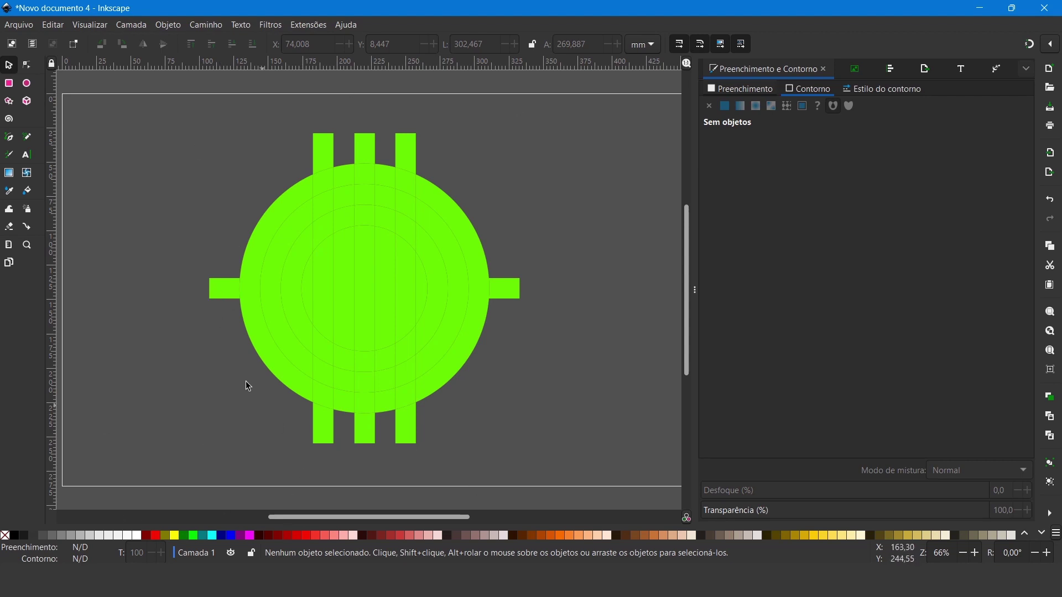
click(224, 293)
key(Delete)
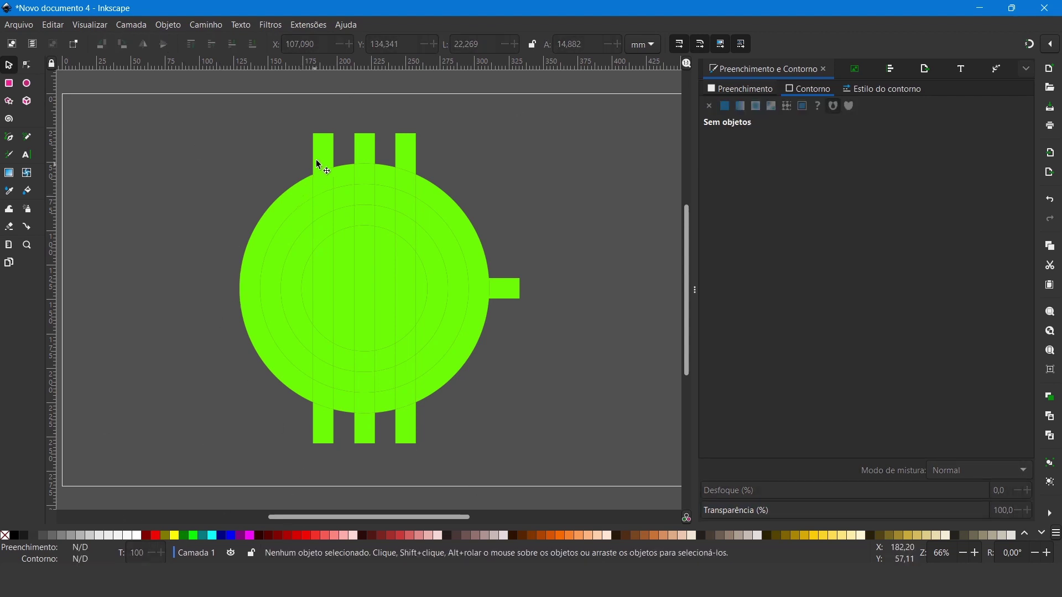
drag(325, 155, 366, 149)
key(Delete)
click(408, 155)
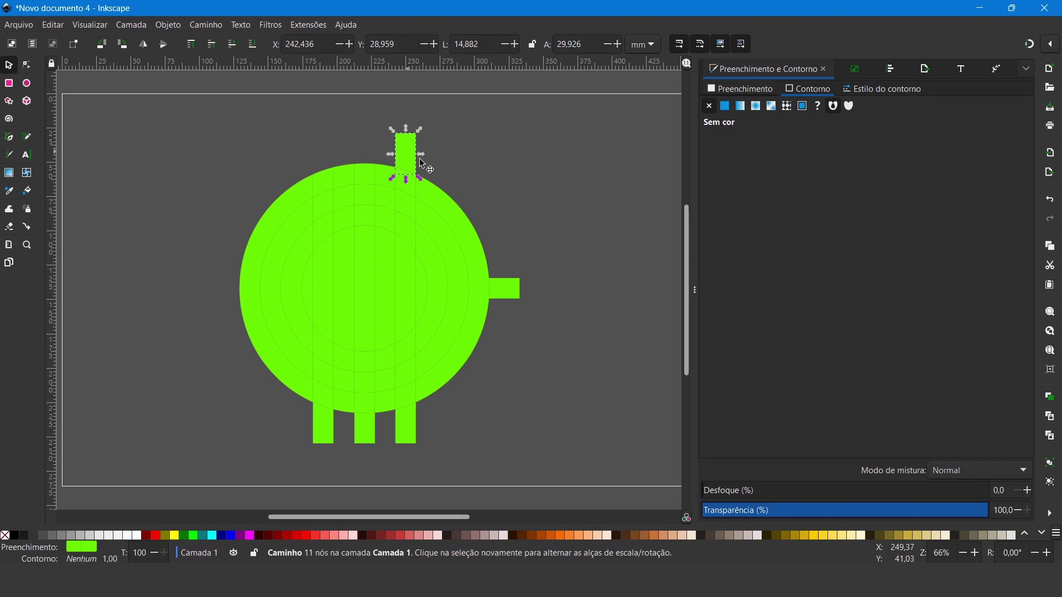
key(Delete)
click(506, 288)
key(Delete)
Delete the three bottom bar stubs and fit the whole page in view.
click(408, 428)
key(Delete)
click(366, 428)
key(Delete)
click(332, 433)
key(Delete)
key(5)
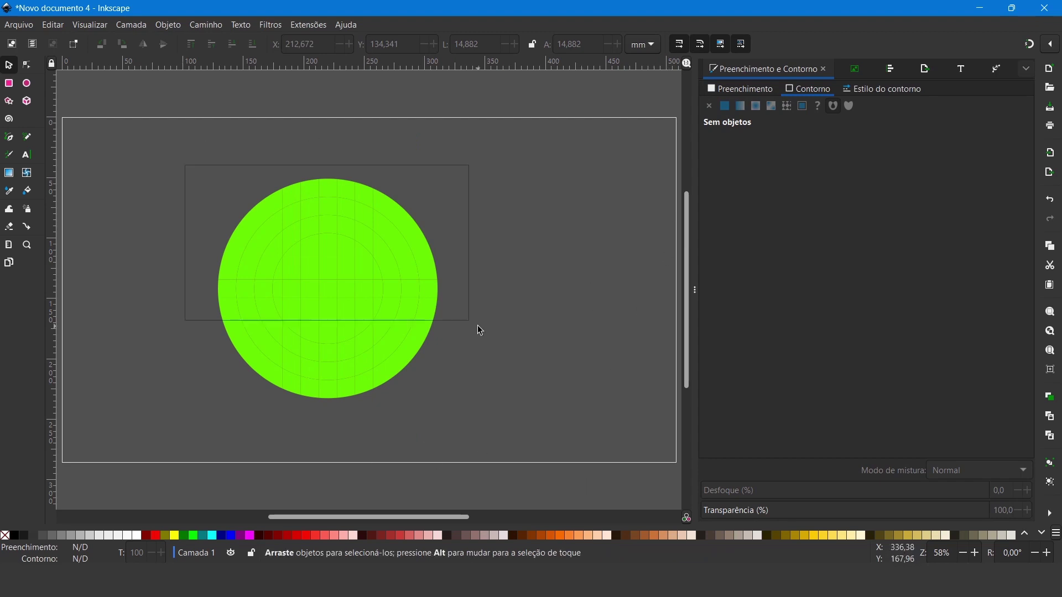
drag(185, 165, 489, 458)
drag(336, 319, 367, 315)
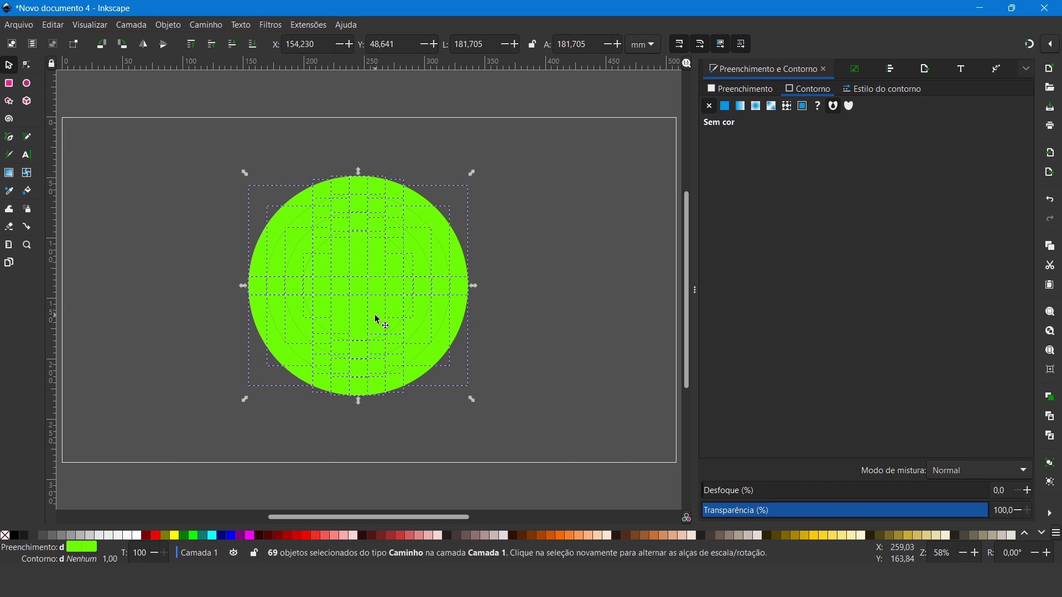
key(plus)
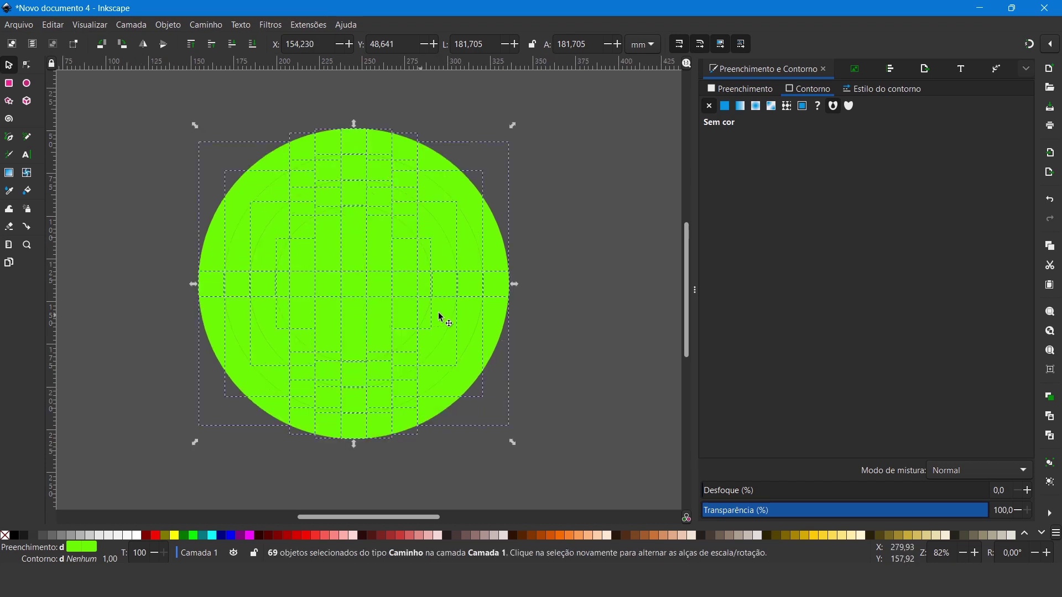
click(600, 338)
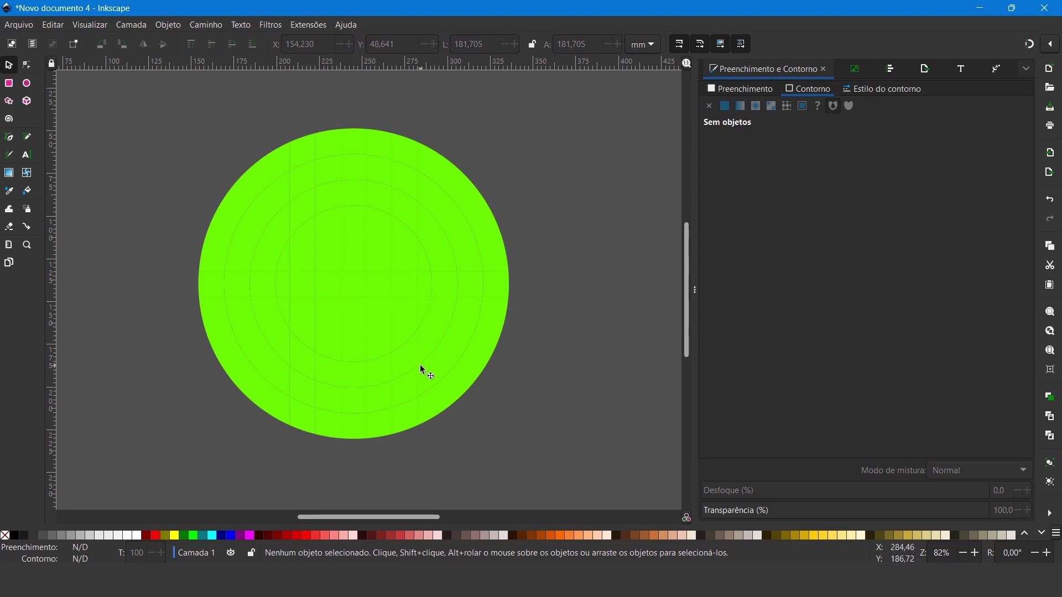
key(plus)
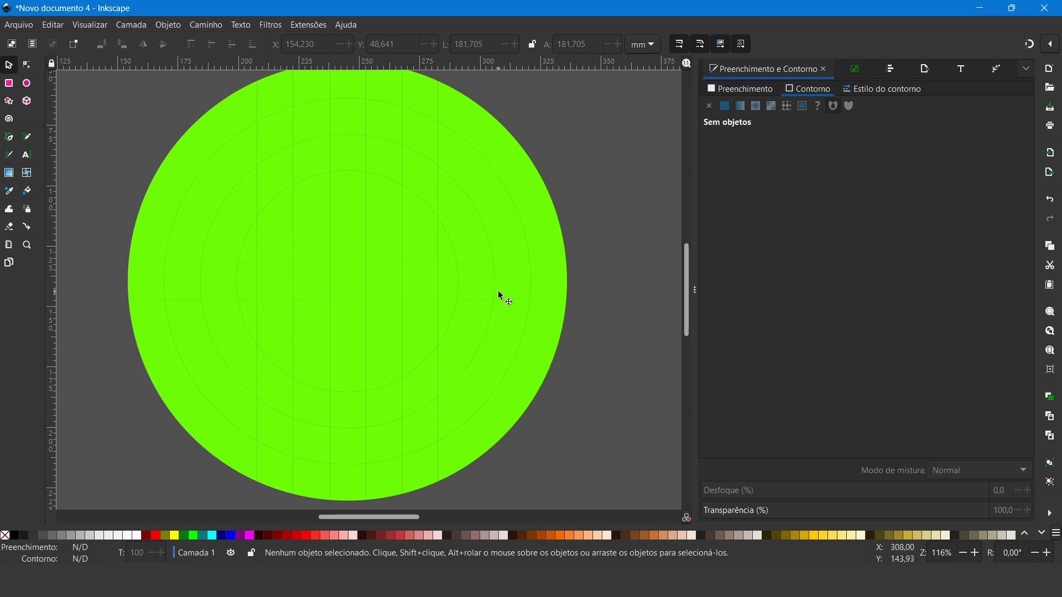
scroll(683, 279, up, 1)
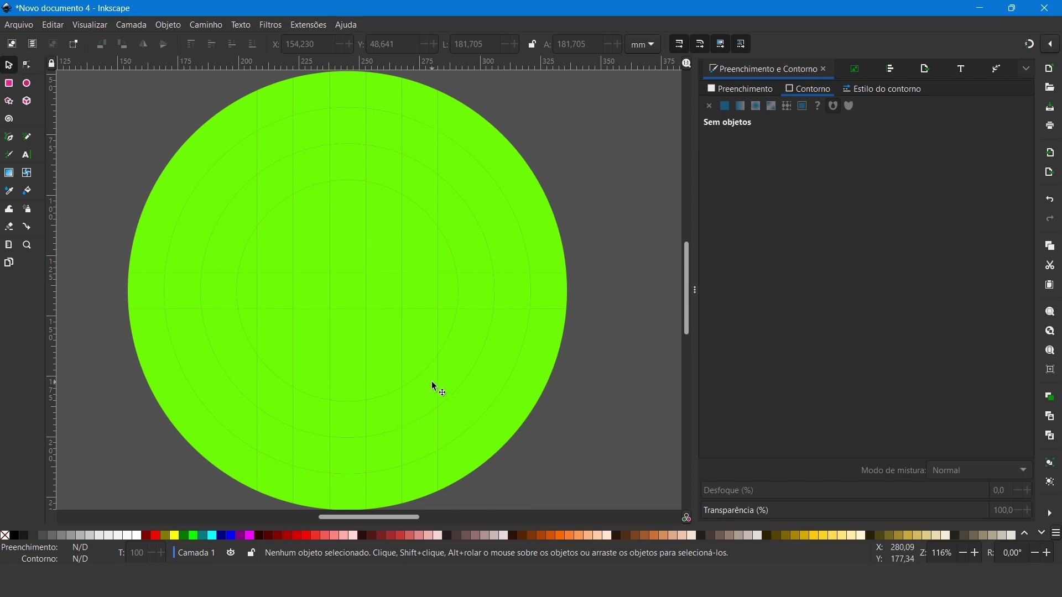
Carve a central vertical slot by removing the centre square and the pieces above and below.
key(ctrl+z)
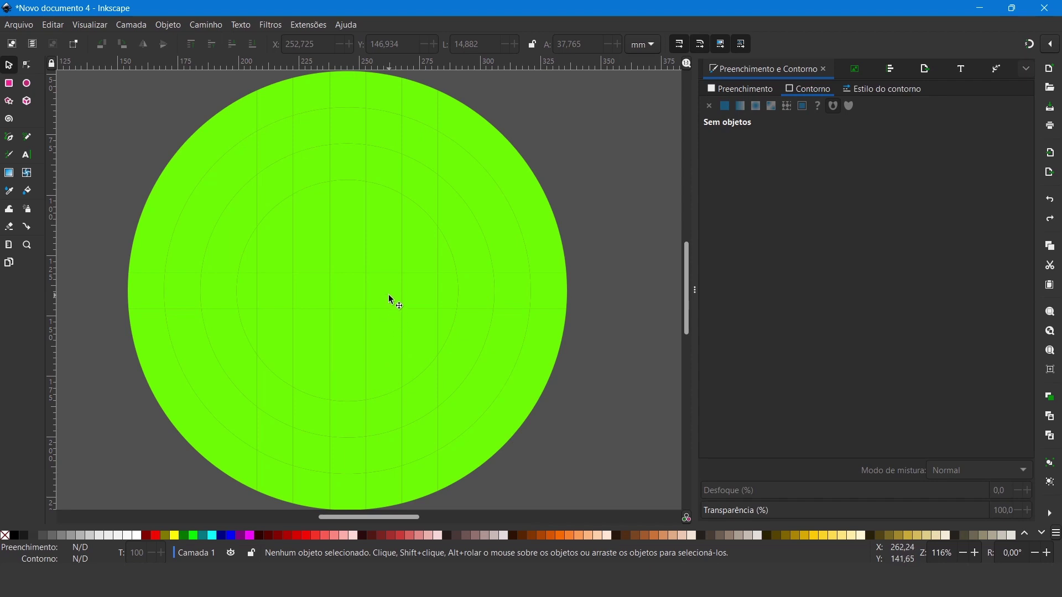
click(388, 285)
key(ctrl+shift+z)
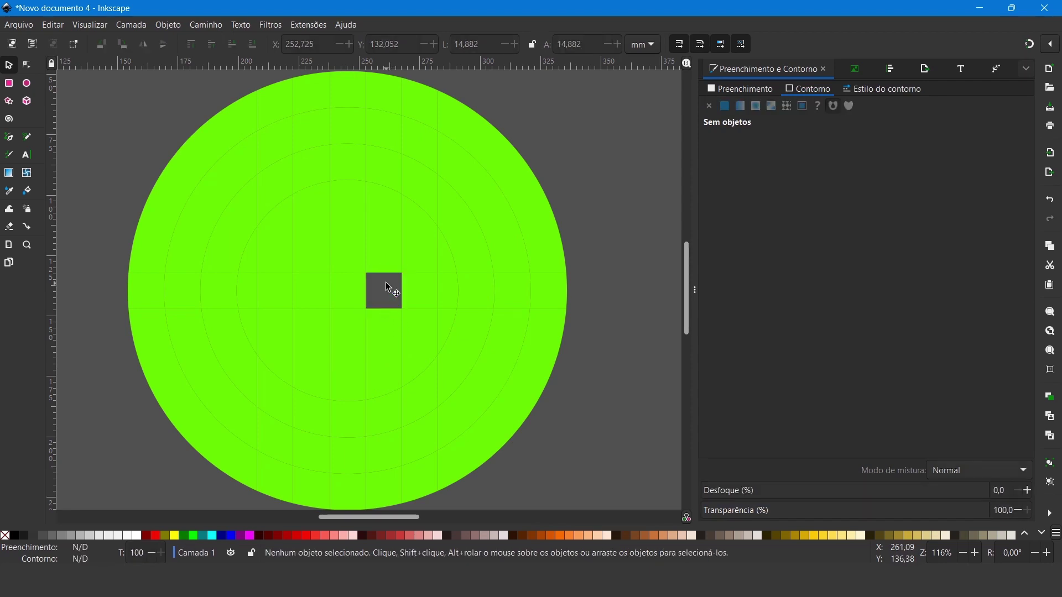
key(ctrl+shift+z)
key(ctrl+shift+z)
key(ctrl+shift+z)
key(Delete)
click(391, 137)
key(Delete)
click(389, 368)
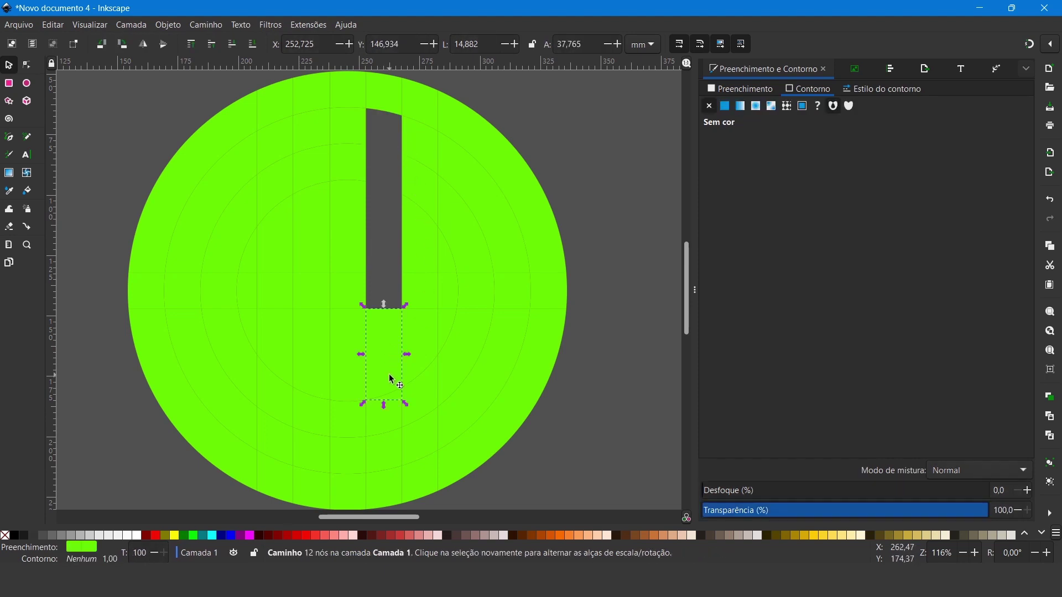
key(Delete)
Remove the pieces left of the slot to form the H's left bar.
click(345, 288)
key(Delete)
click(307, 291)
key(Delete)
click(318, 252)
key(Delete)
click(327, 171)
key(Delete)
click(319, 128)
key(Delete)
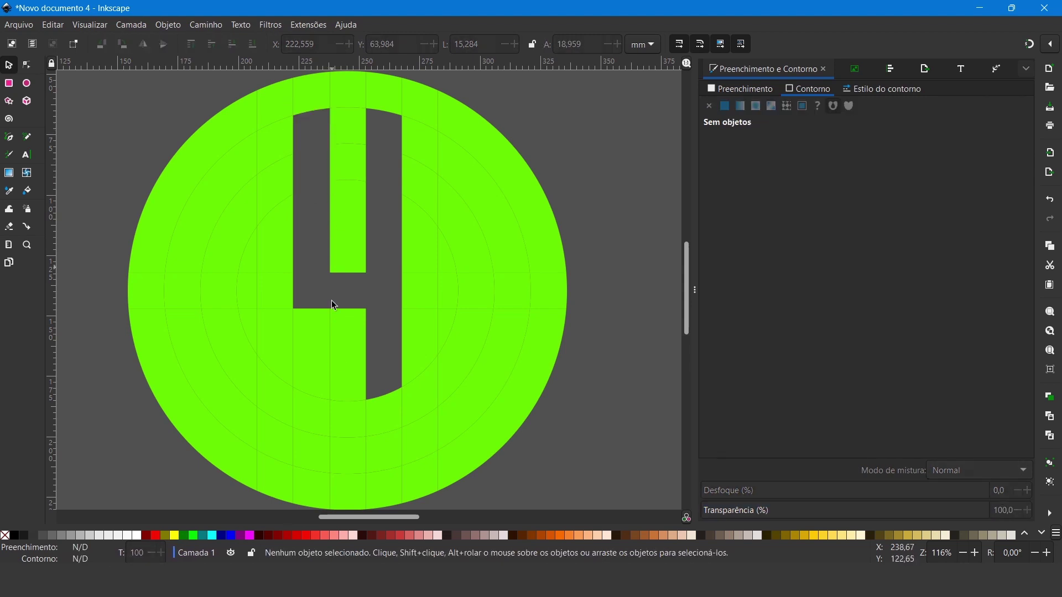
click(313, 344)
key(Delete)
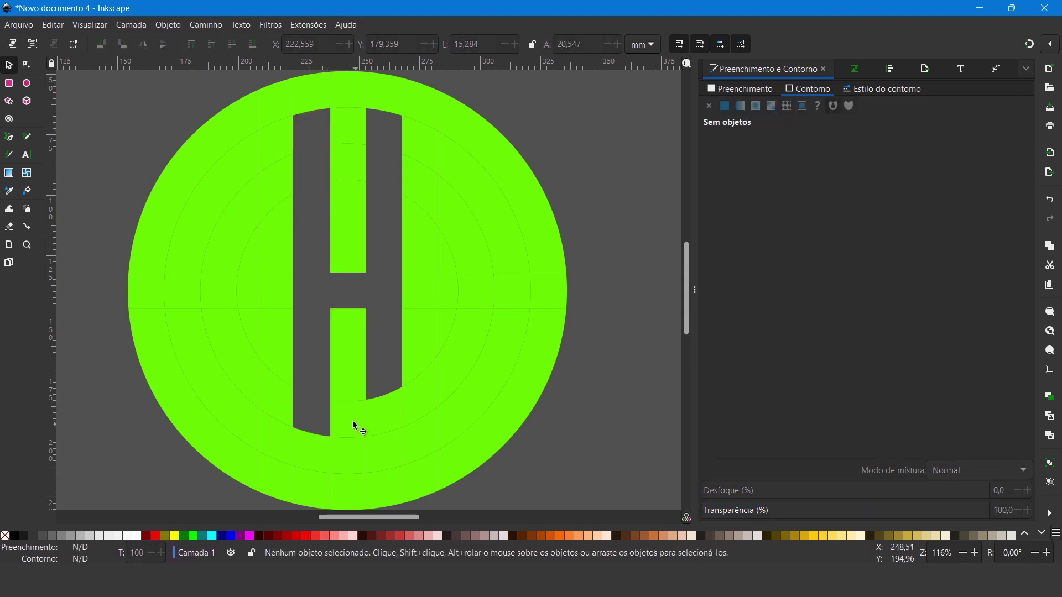
Remove the small pieces under both bars so the H reaches lower.
click(376, 421)
key(Delete)
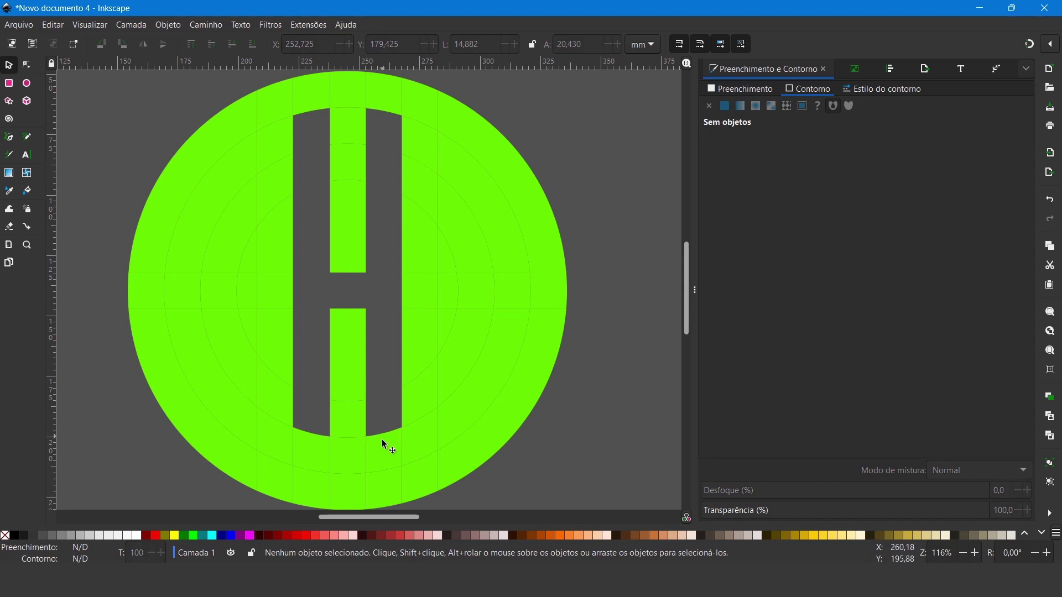
click(311, 463)
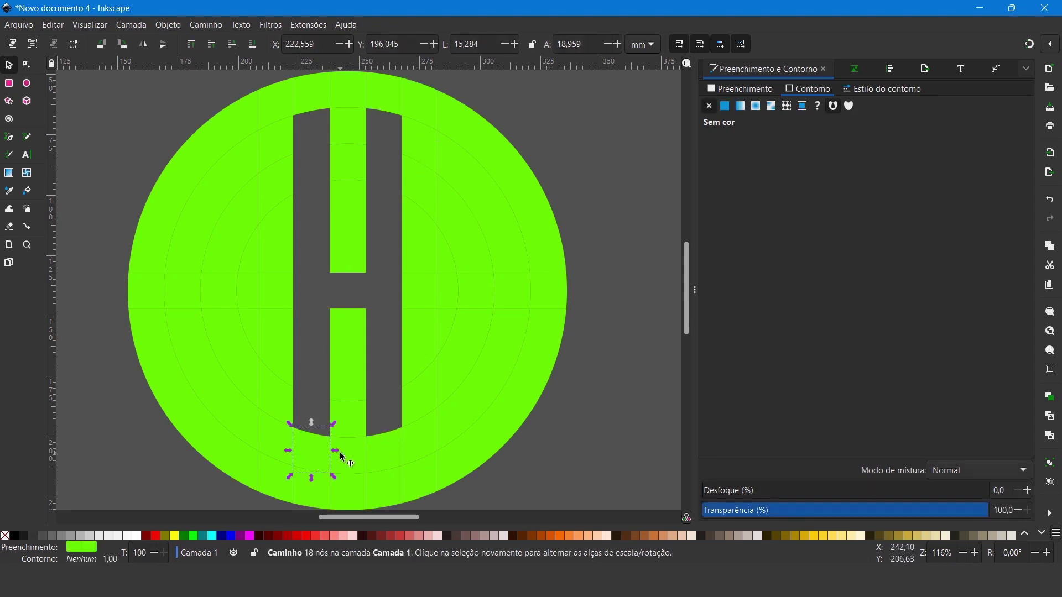
key(Delete)
click(384, 451)
key(Delete)
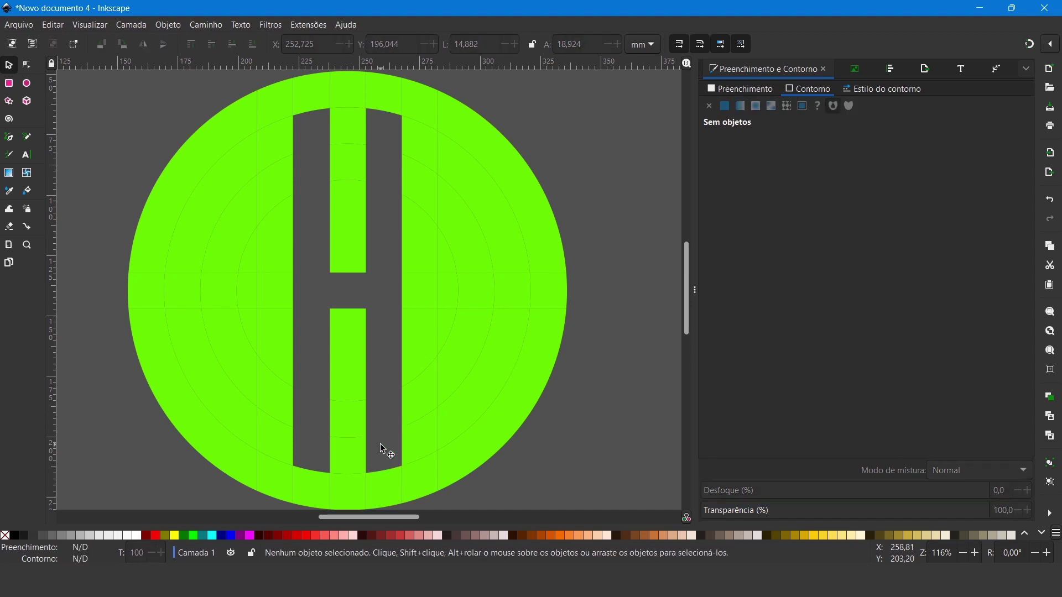
Delete the pieces right of the H to open the right D-shaped gap.
click(424, 445)
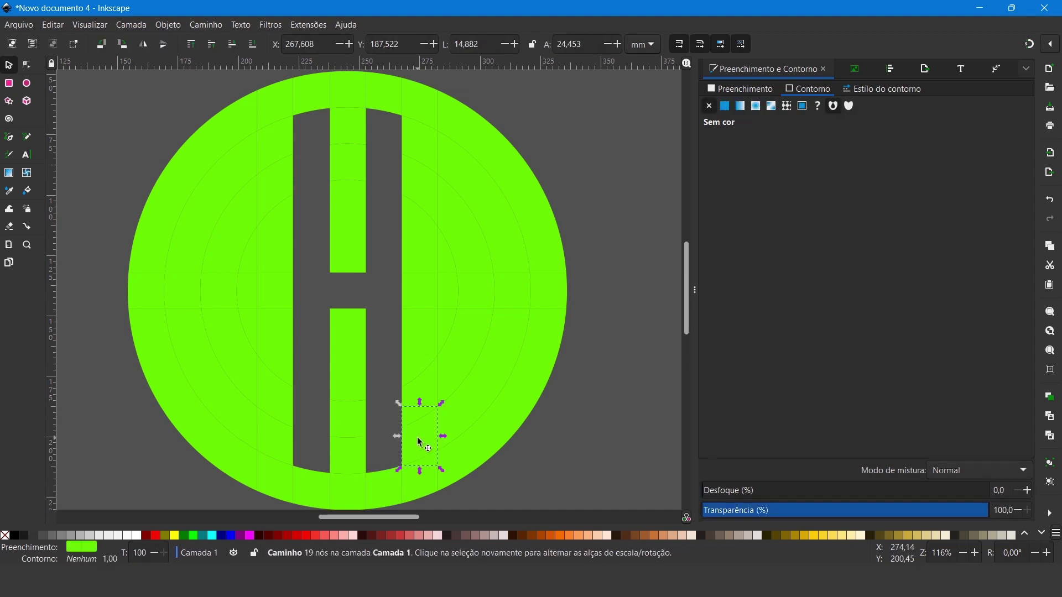
key(Delete)
click(457, 425)
key(Delete)
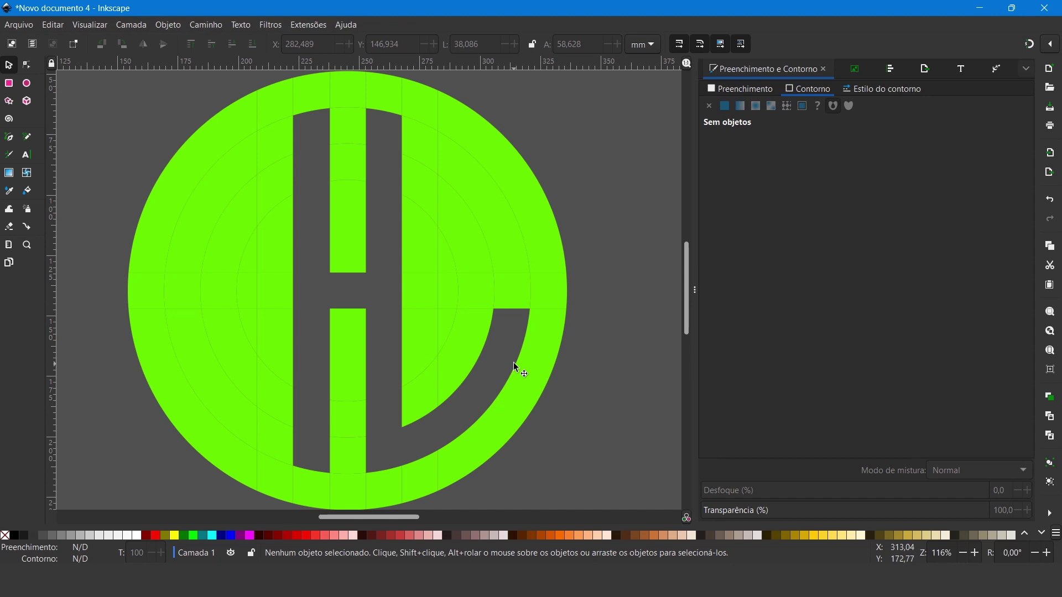
click(516, 257)
key(Delete)
Delete the top and left-side pieces to open the left D-shaped gap.
click(411, 151)
key(Delete)
click(276, 145)
key(Delete)
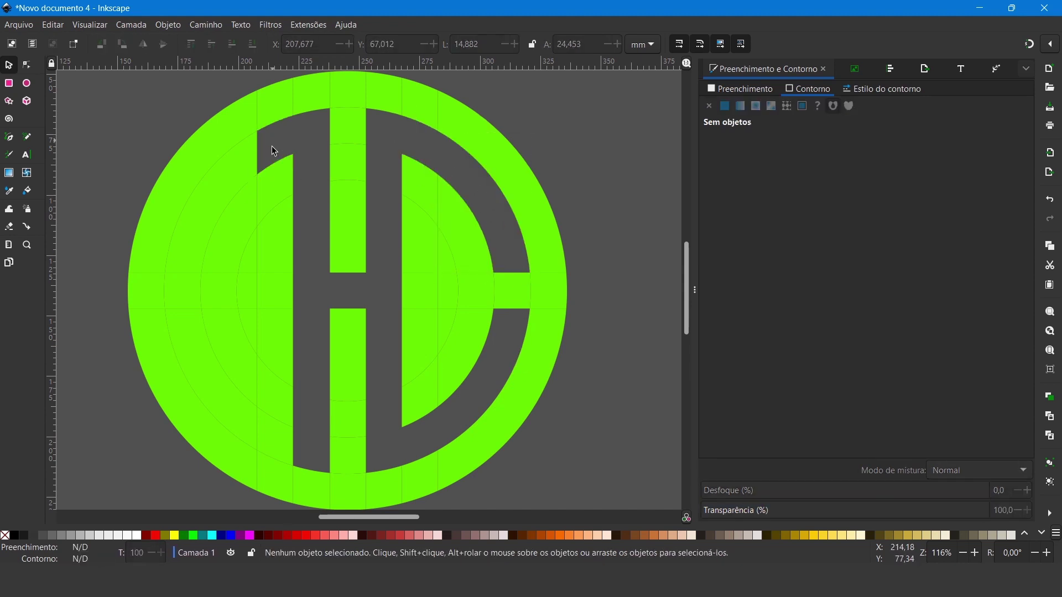
click(237, 176)
key(Delete)
click(195, 370)
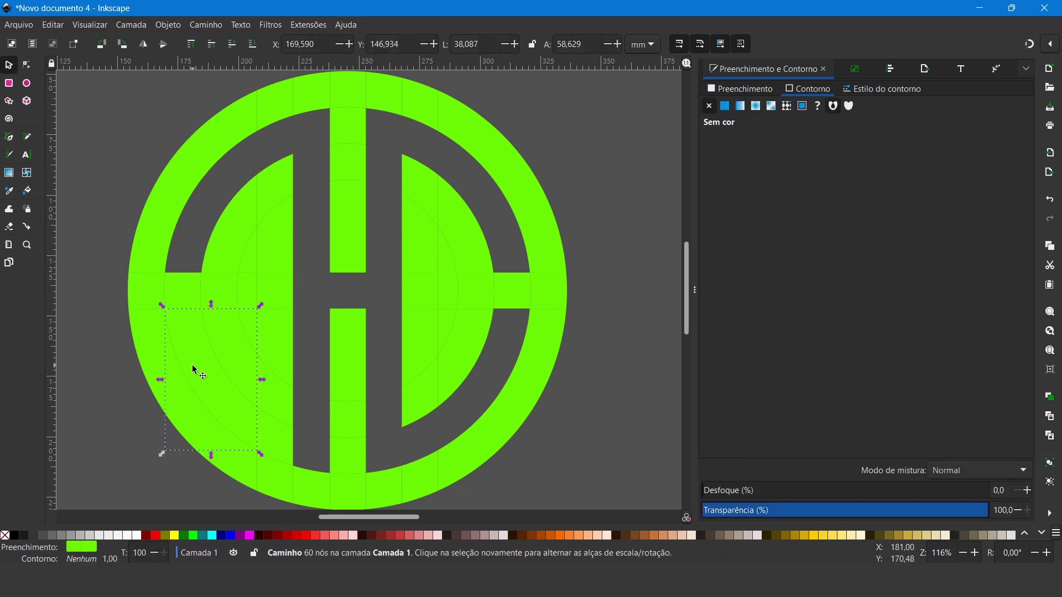
key(Delete)
click(276, 437)
key(Delete)
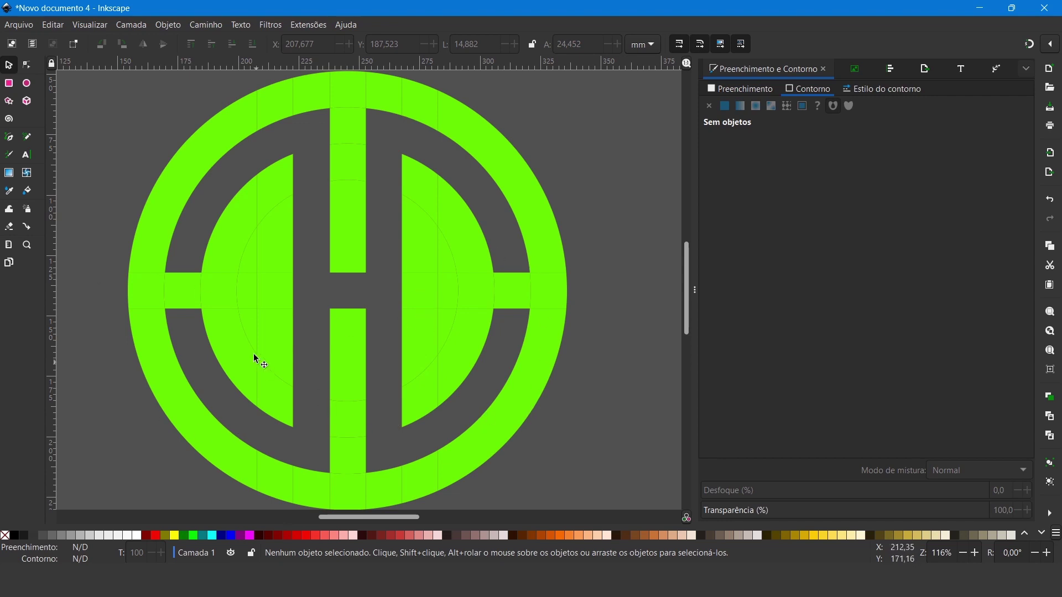
Hollow out the left and right D shapes, then zoom out to see the logo.
click(250, 324)
key(Delete)
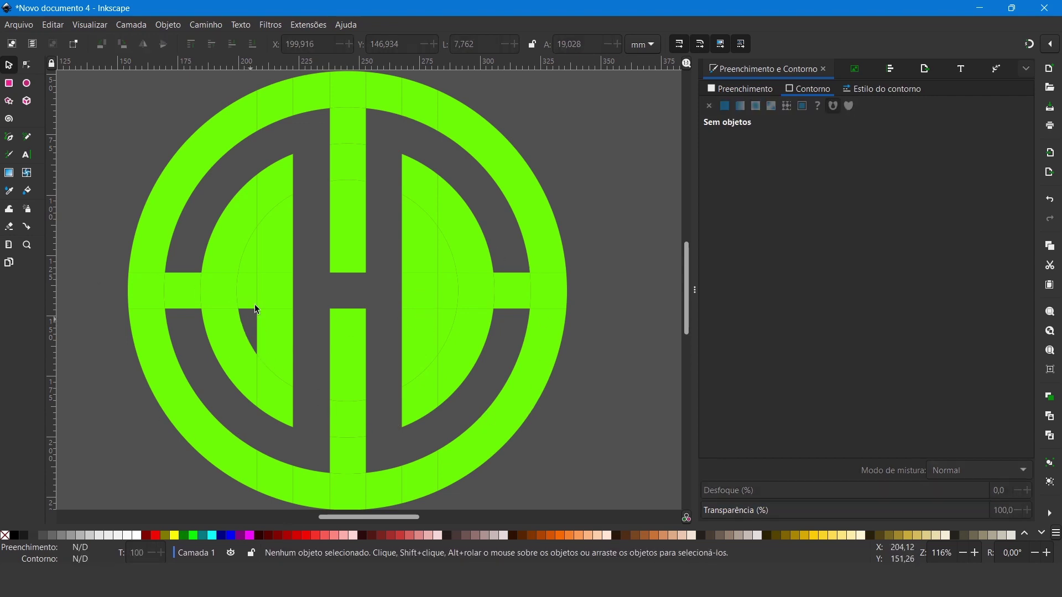
click(250, 265)
key(Delete)
click(447, 323)
key(Delete)
click(451, 288)
key(Delete)
click(446, 263)
key(Delete)
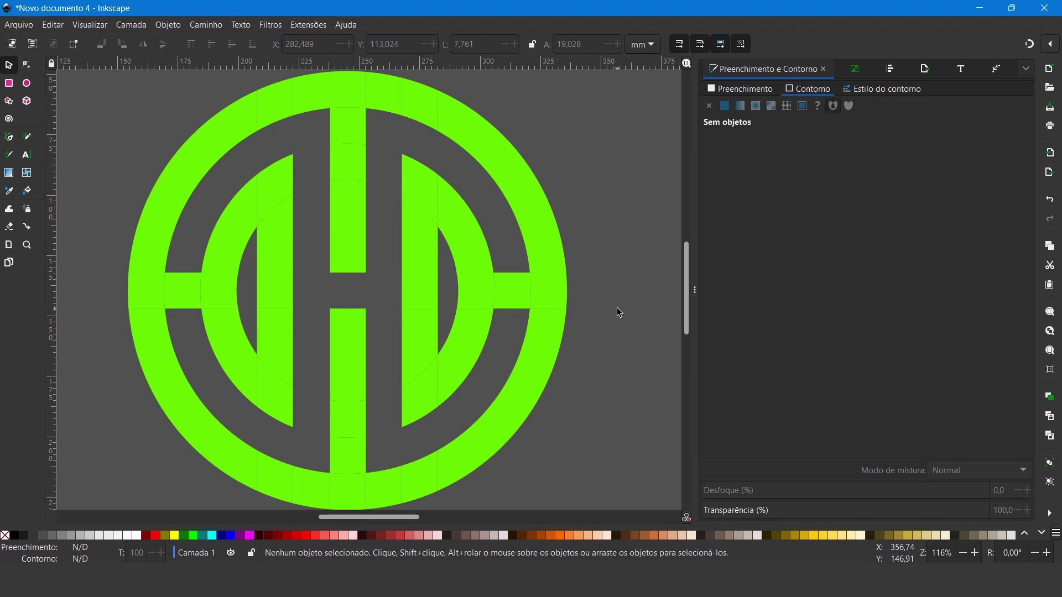
key(minus)
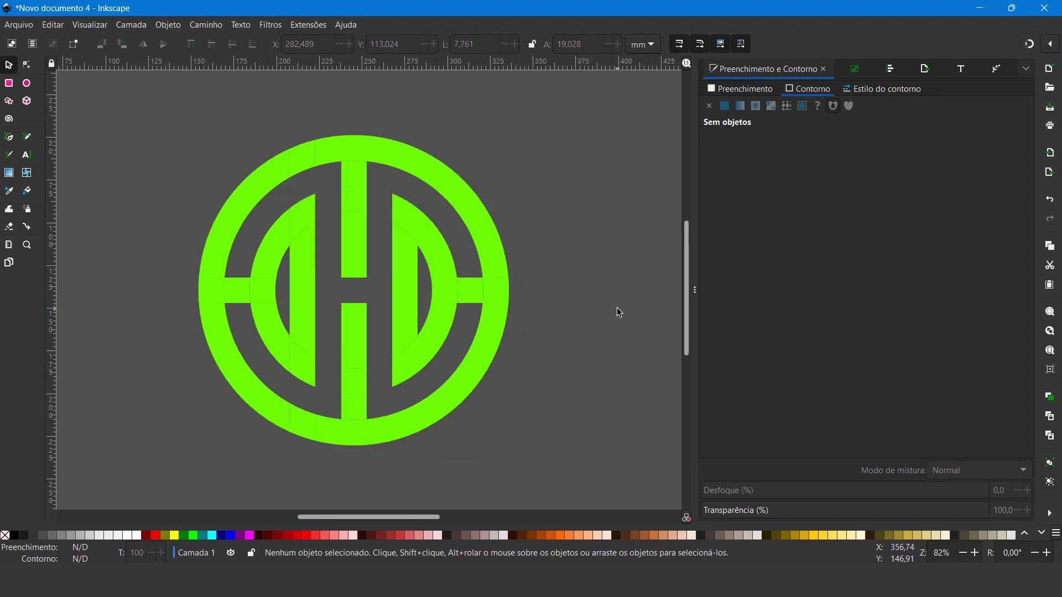
Combine all 40 selected logo pieces into one path and pick a yellow swatch.
mouse_move(161, 119)
mouse_down()
mouse_move(413, 366)
mouse_move(572, 475)
mouse_up()
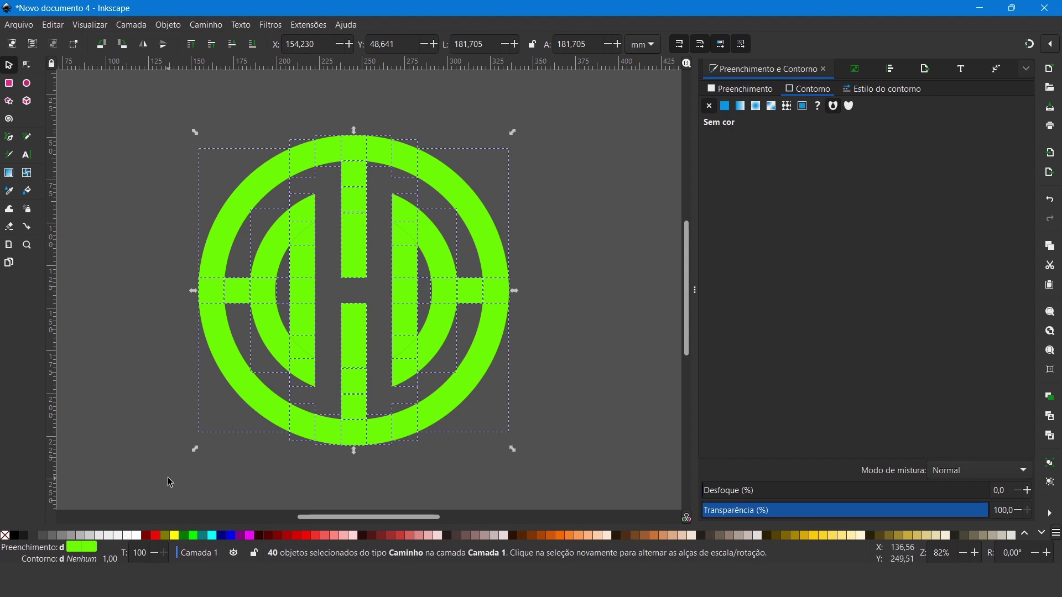
click(206, 25)
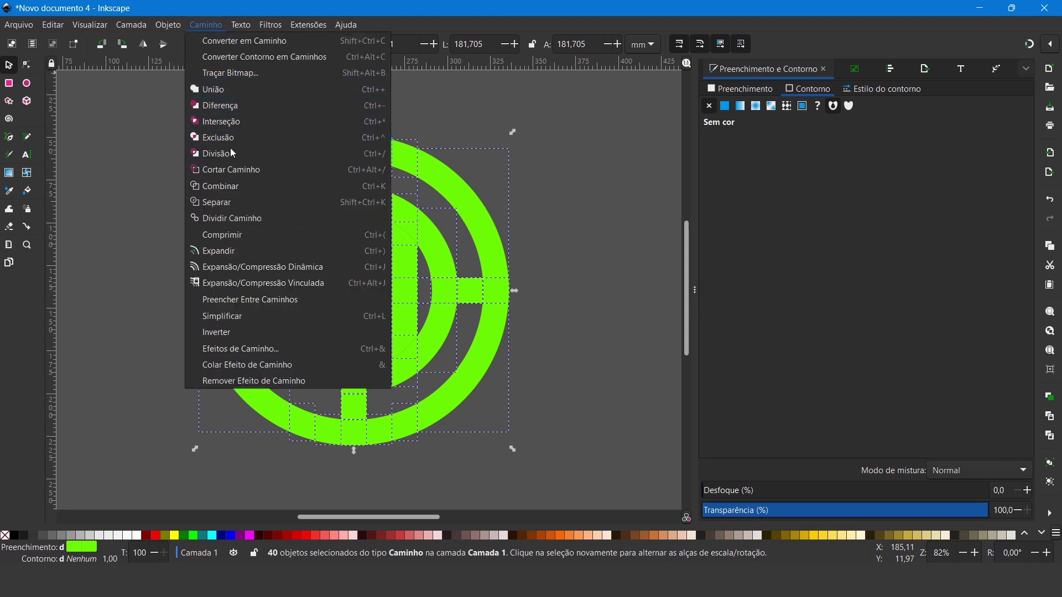
click(229, 192)
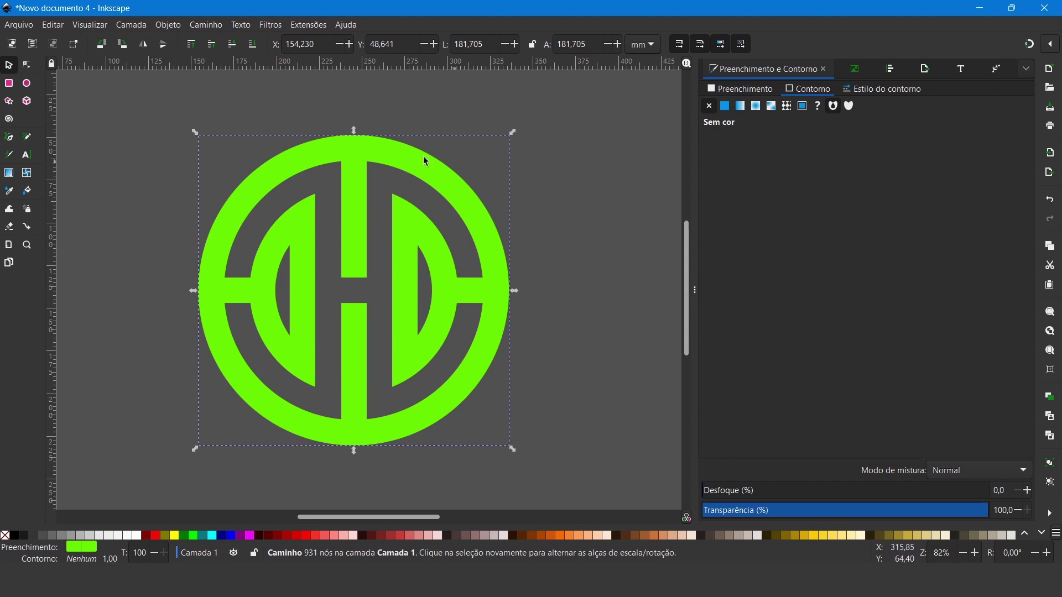
click(815, 536)
Try cyan, blue and red fills, settle on yellow, then switch to 'Logo com grid circular.svg'.
click(212, 536)
click(230, 537)
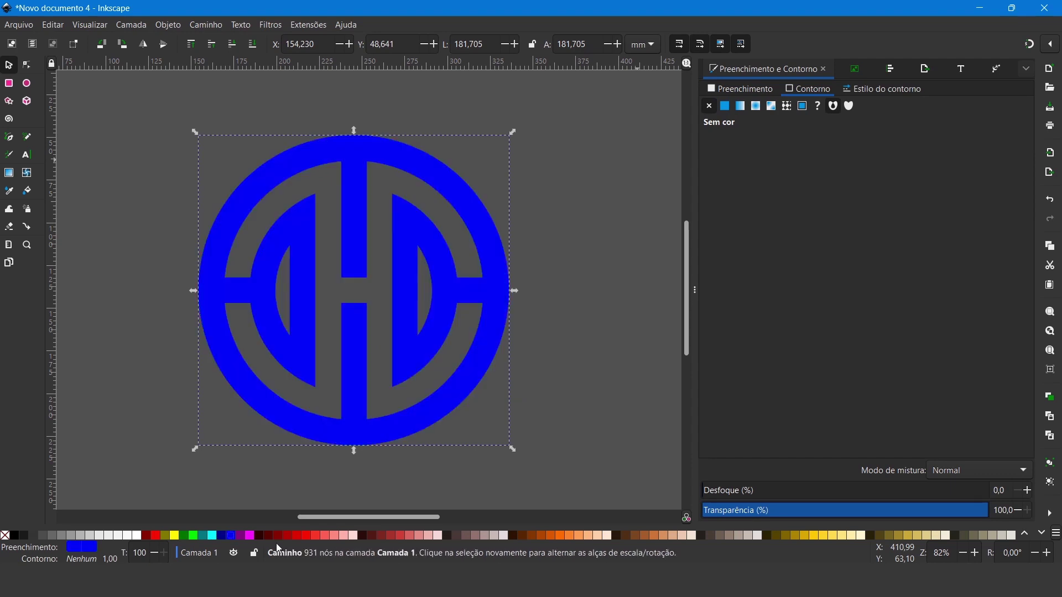
click(306, 535)
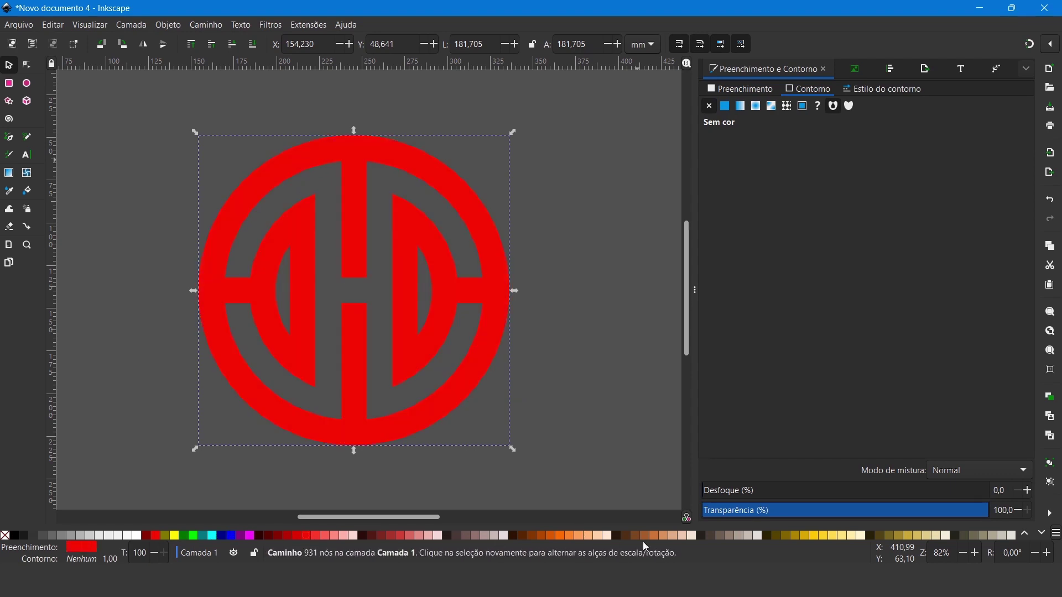
click(813, 535)
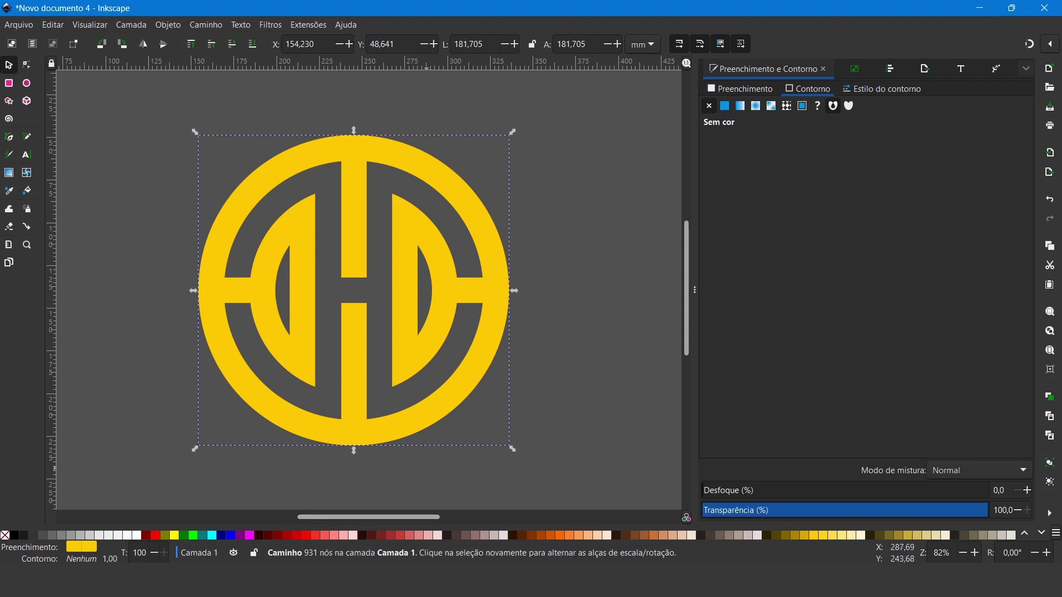
click(603, 534)
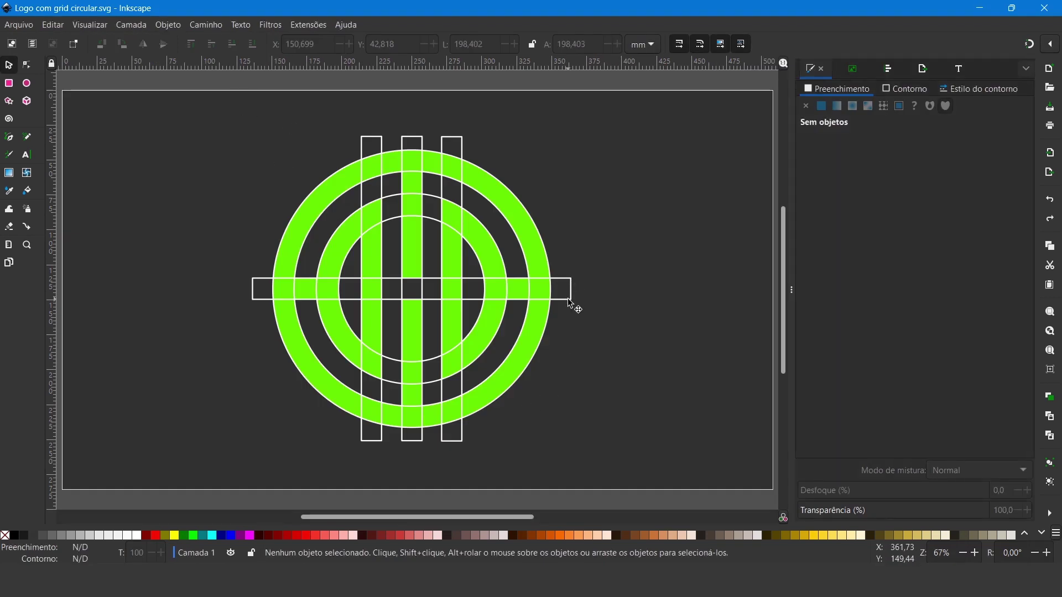
Delete and restore everything in the grid file, then return to Novo documento 4 and deselect.
key(ctrl+a)
key(Delete)
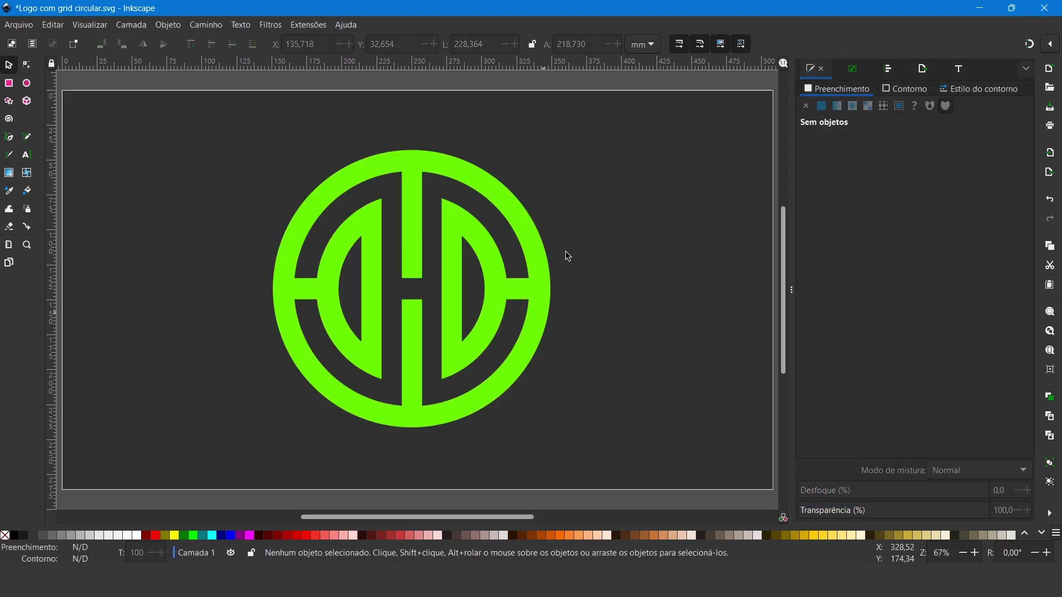
key(ctrl+z)
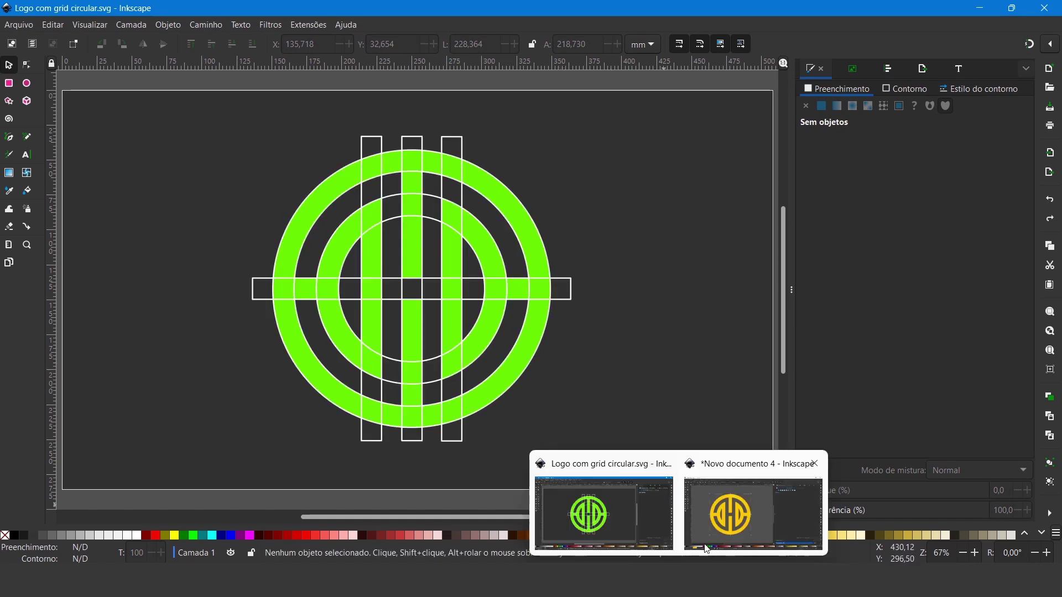
click(708, 549)
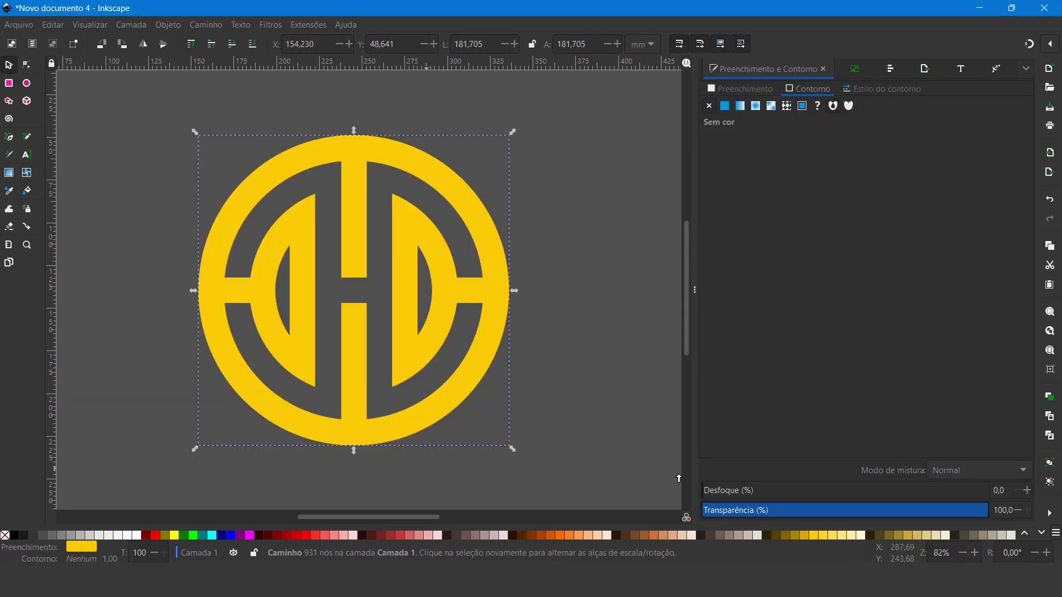
click(624, 270)
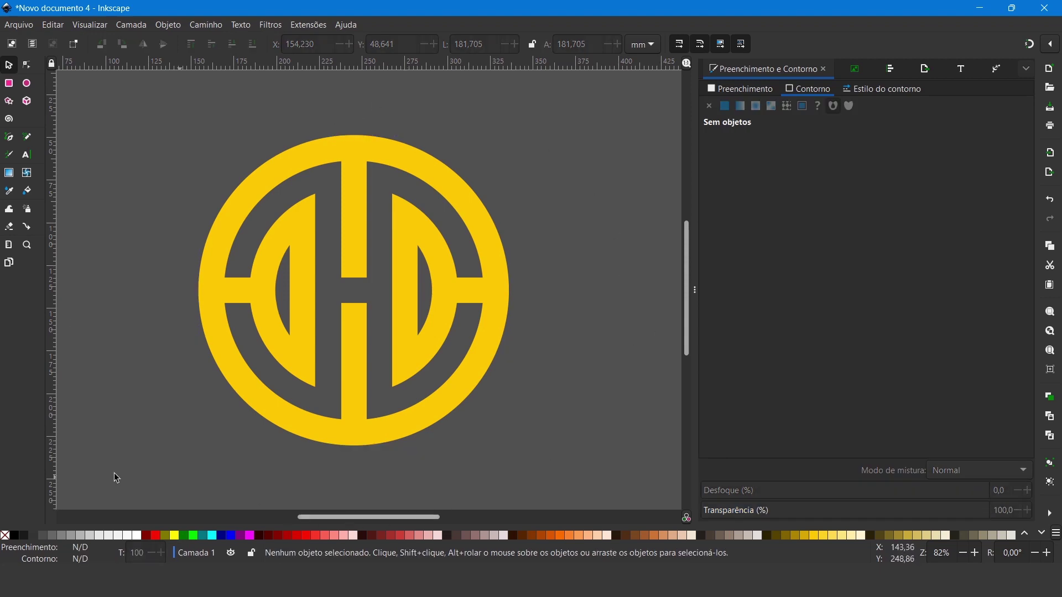